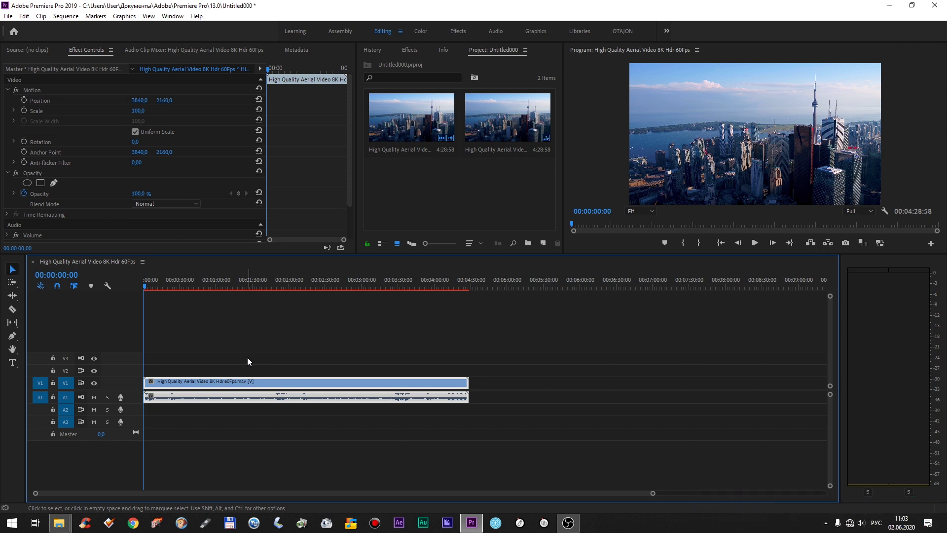
Check the source video clip's frame rate and resolution in its clip information, and return to the project contents
click(409, 121)
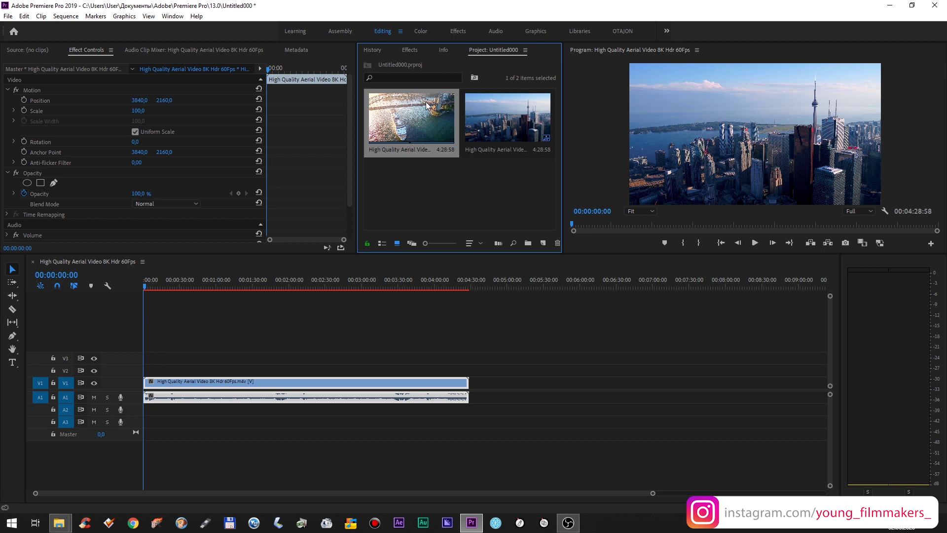
click(443, 50)
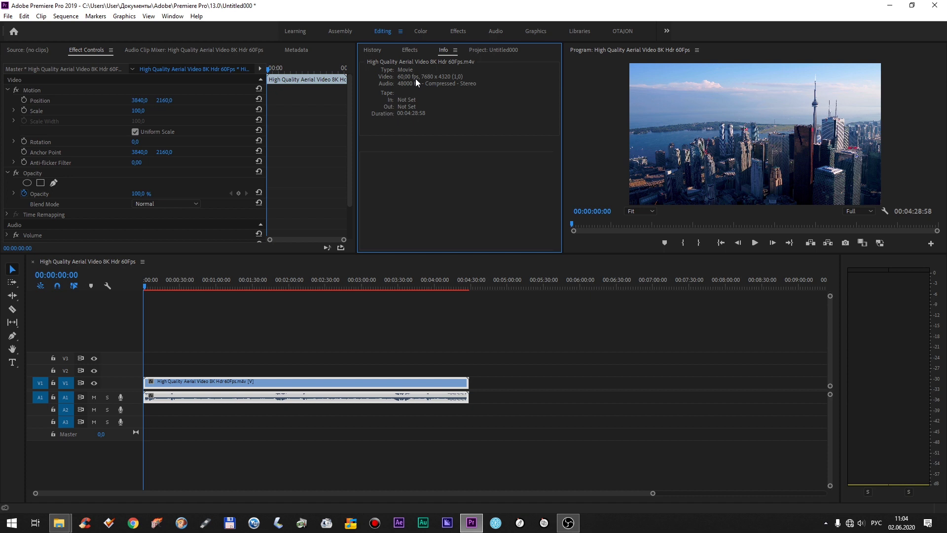
click(482, 49)
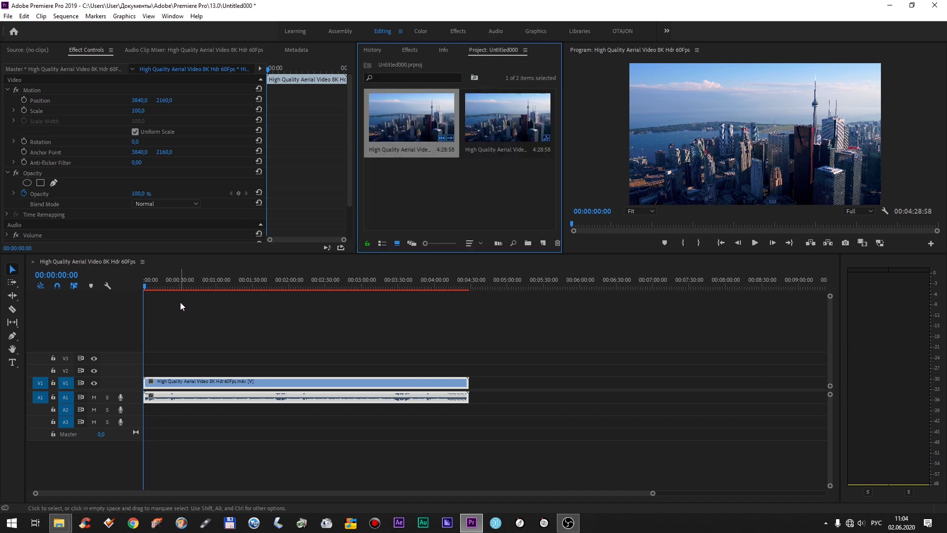
Lower the program playback resolution to 1/16 and scrub through the sequence to test the preview
drag(178, 286, 259, 289)
click(858, 211)
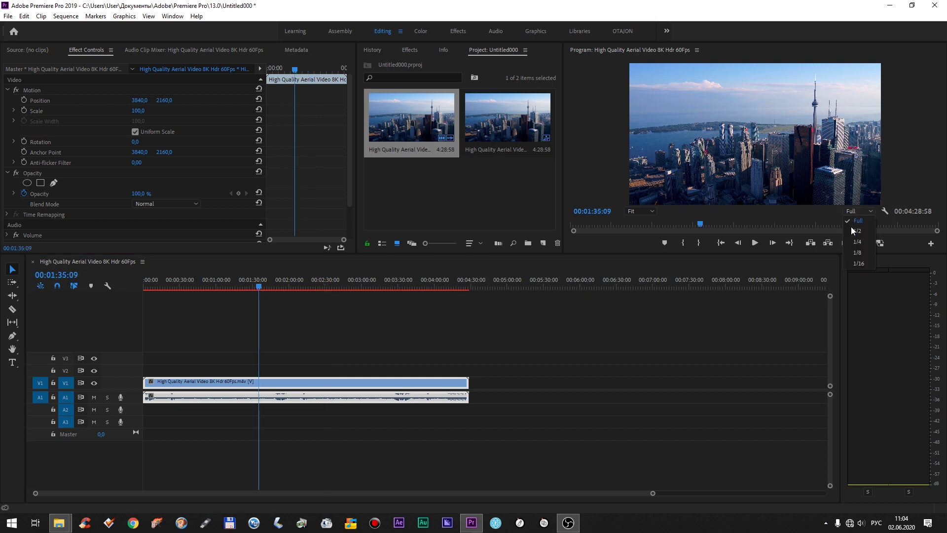
click(863, 265)
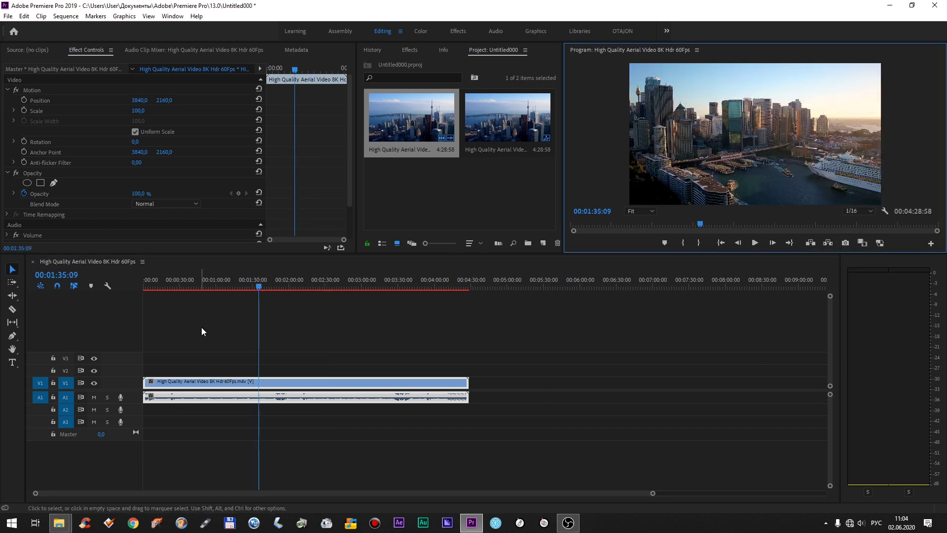
drag(303, 286, 415, 286)
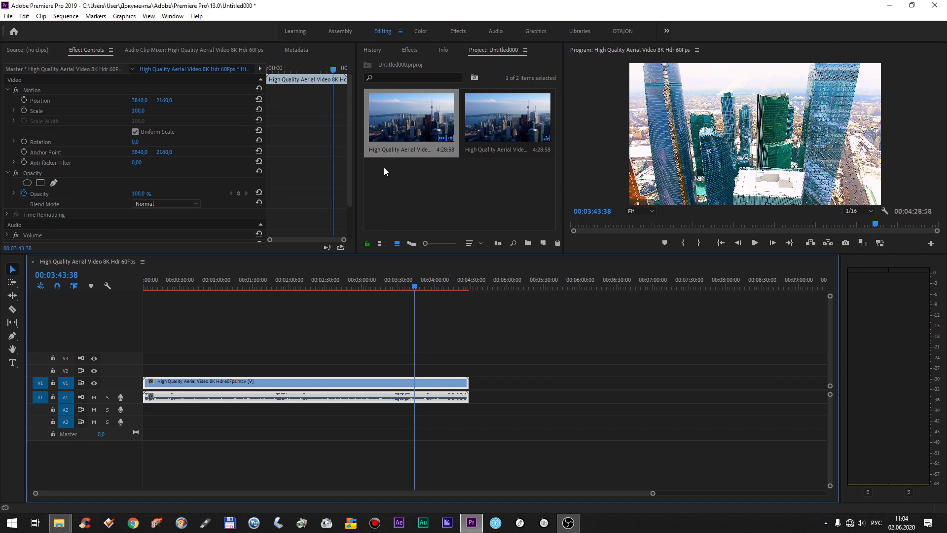
Set up proxy creation for the source clip in QuickTime format with the 1024x540 GoPro CineForm preset
right_click(398, 111)
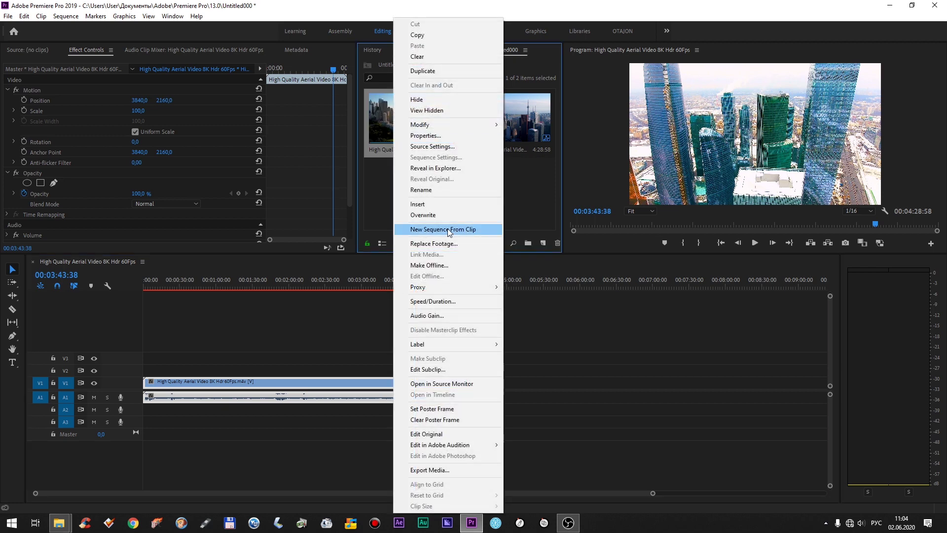
mouse_move(459, 285)
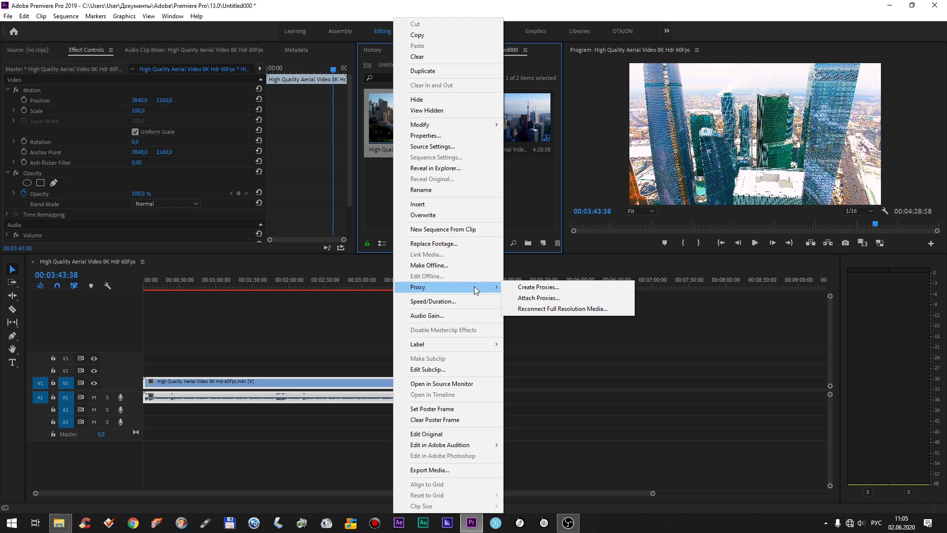
click(532, 287)
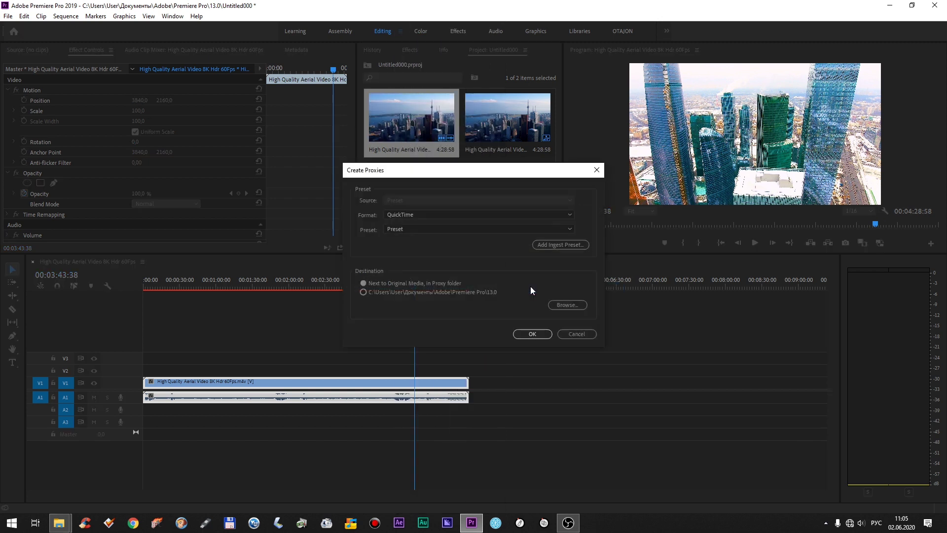
click(422, 228)
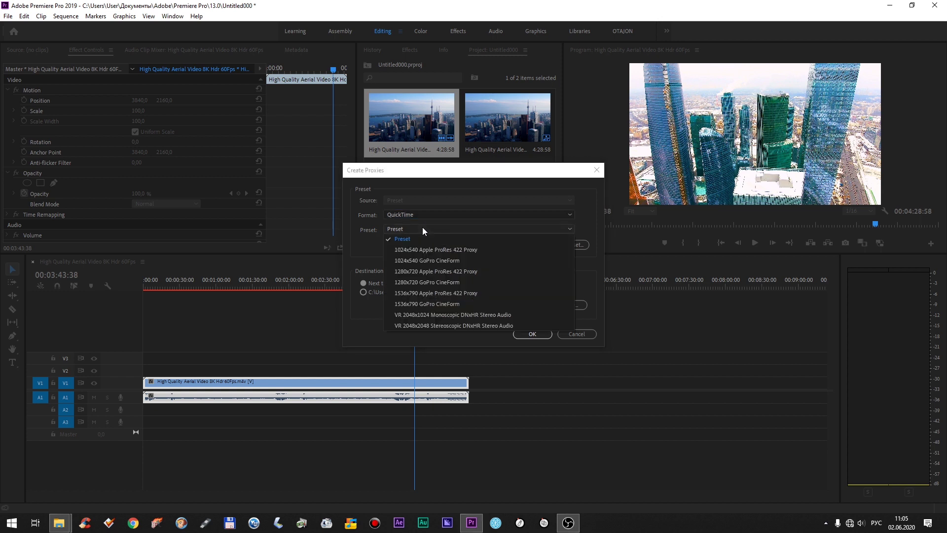
click(441, 261)
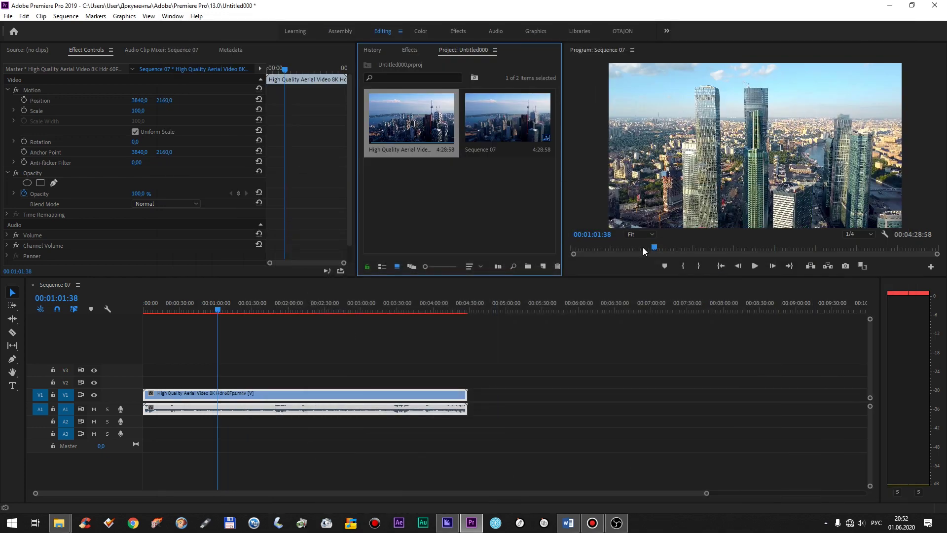
Add the Toggle Proxies control to the program monitor's playback controls
drag(242, 311, 275, 311)
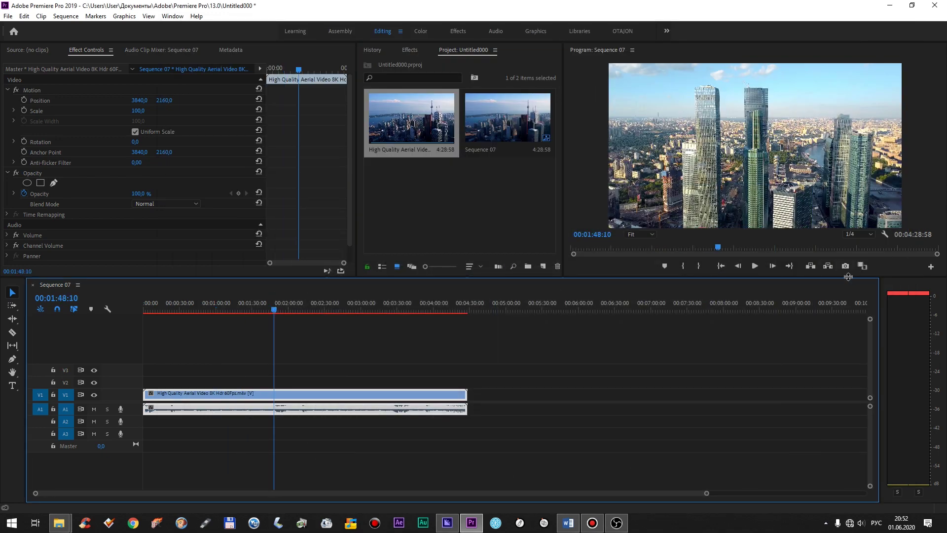
click(930, 268)
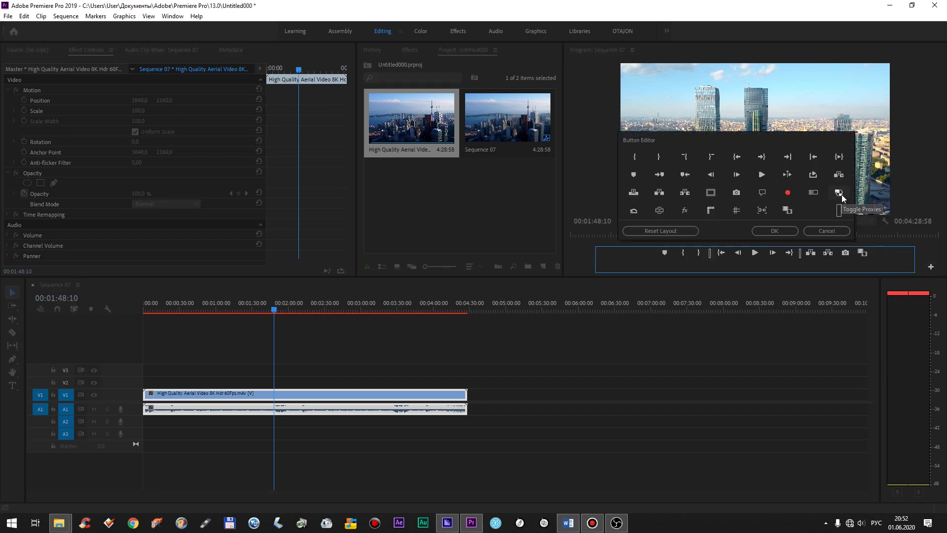
drag(840, 192, 880, 255)
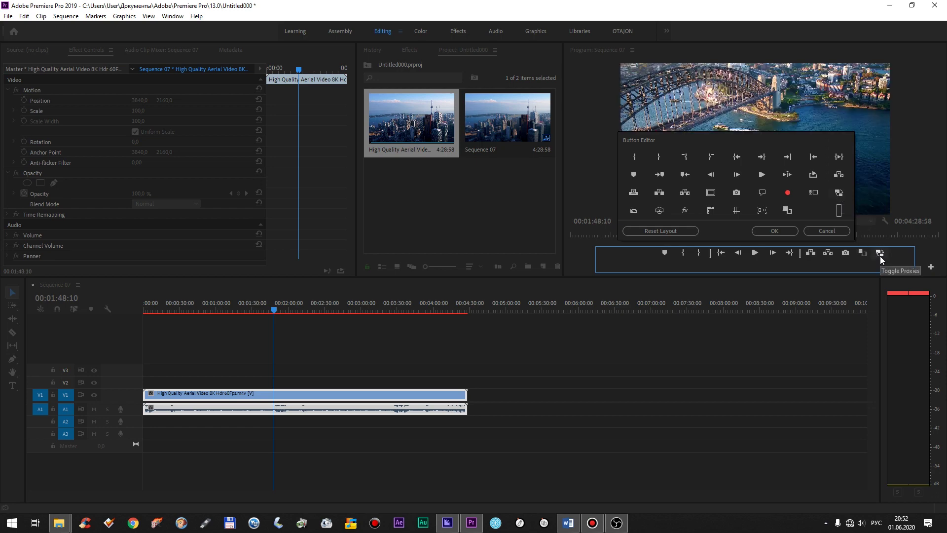
click(784, 232)
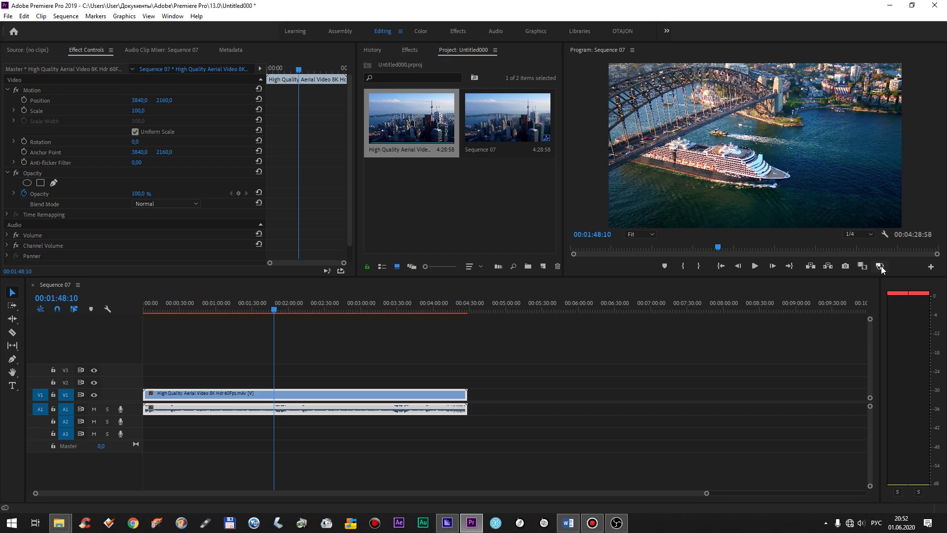
Turn on proxies and preview the sequence by playing it from the start and scrubbing through several sections
click(880, 266)
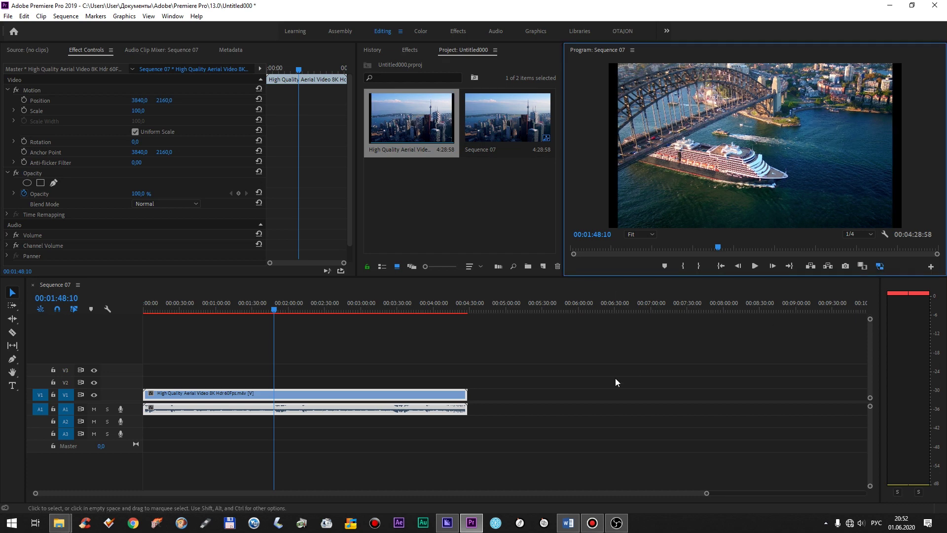
drag(203, 308, 230, 309)
drag(429, 312, 276, 332)
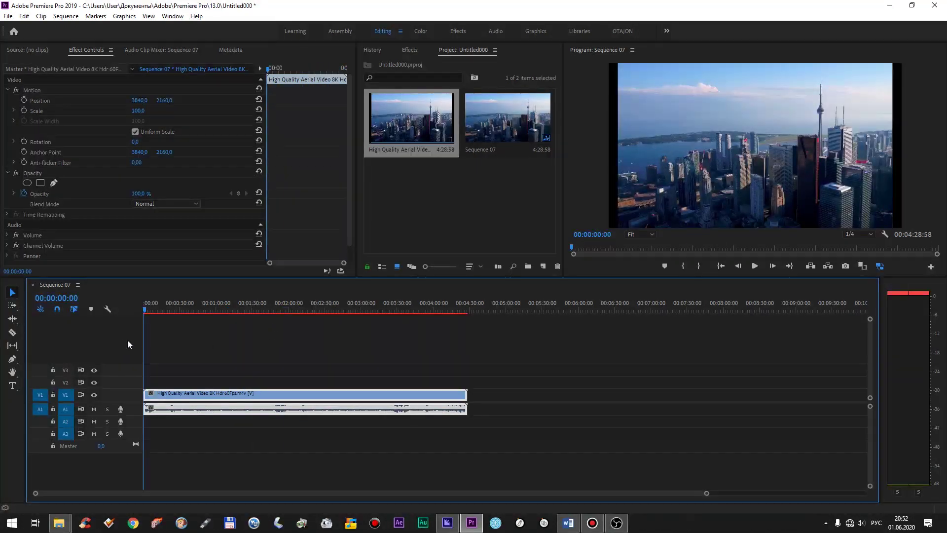
key(space)
click(224, 348)
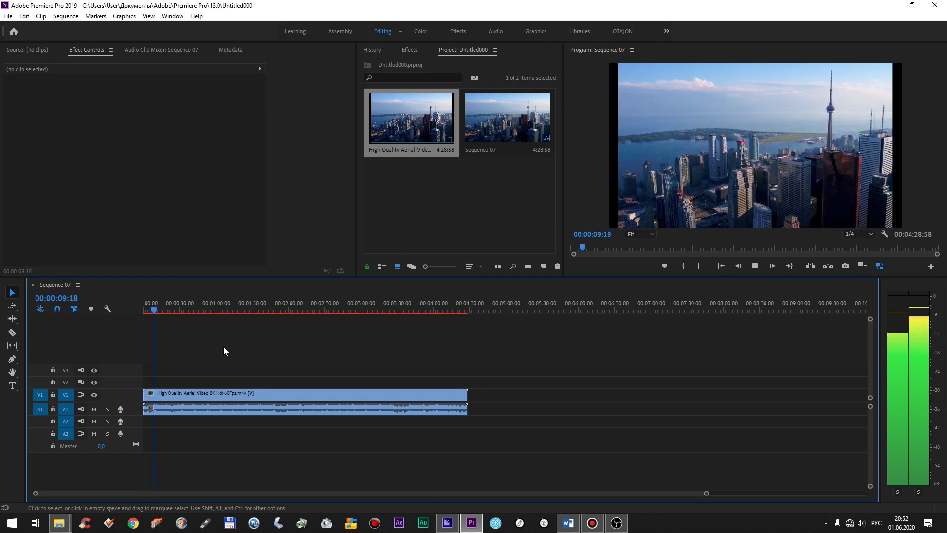
click(234, 309)
drag(235, 309, 192, 316)
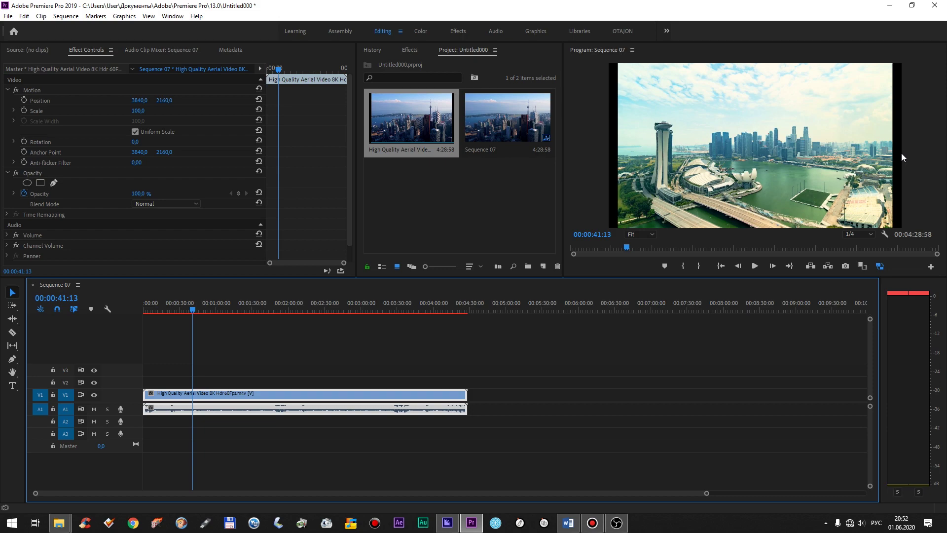
drag(219, 309, 188, 340)
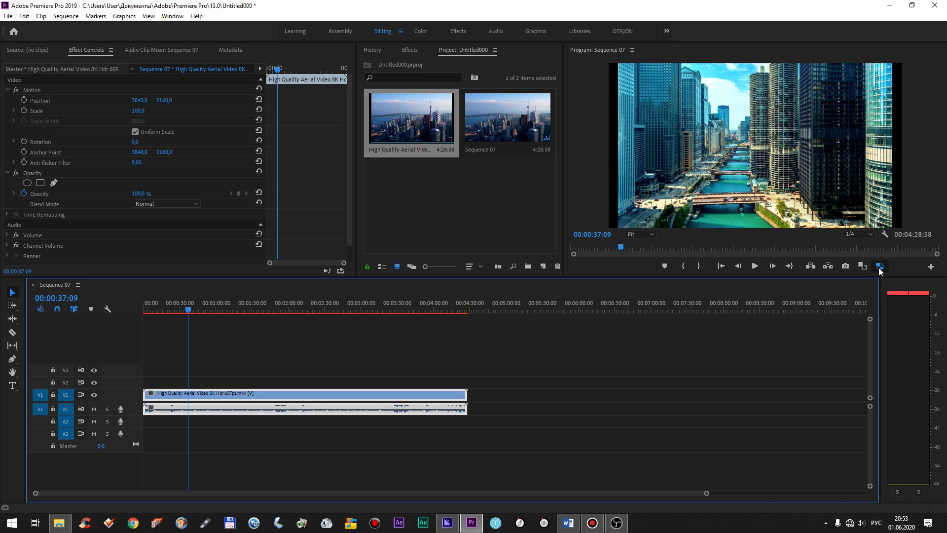
Turn proxies off and scrub the sequence forward to 00:01:26:07 to test playback of the original media
click(931, 267)
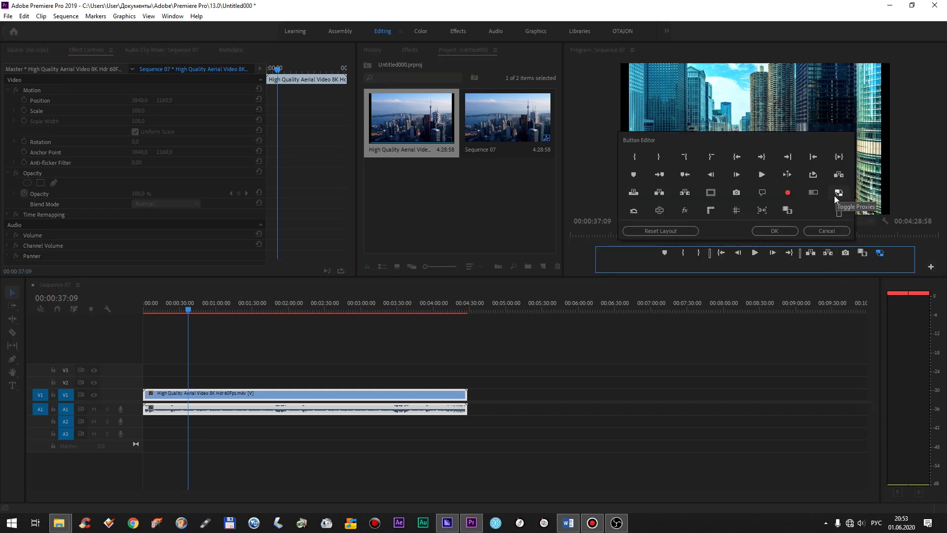
click(836, 229)
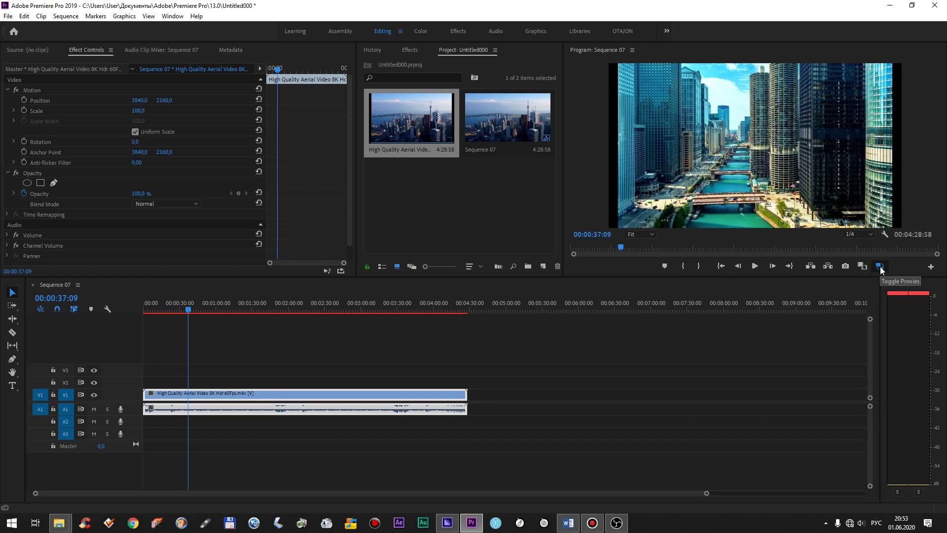
click(258, 339)
drag(190, 311, 248, 326)
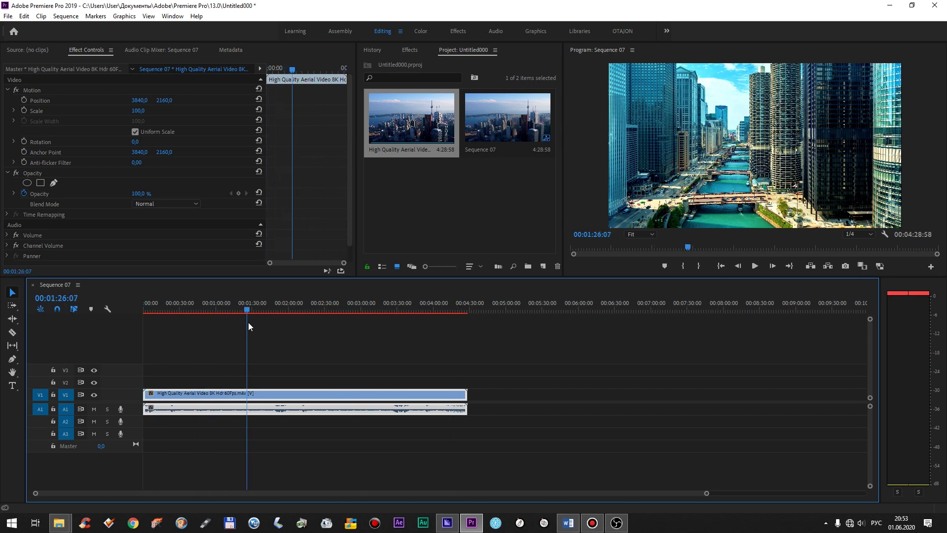
Turn proxies back on and scrub through the sequence to compare preview smoothness
click(879, 265)
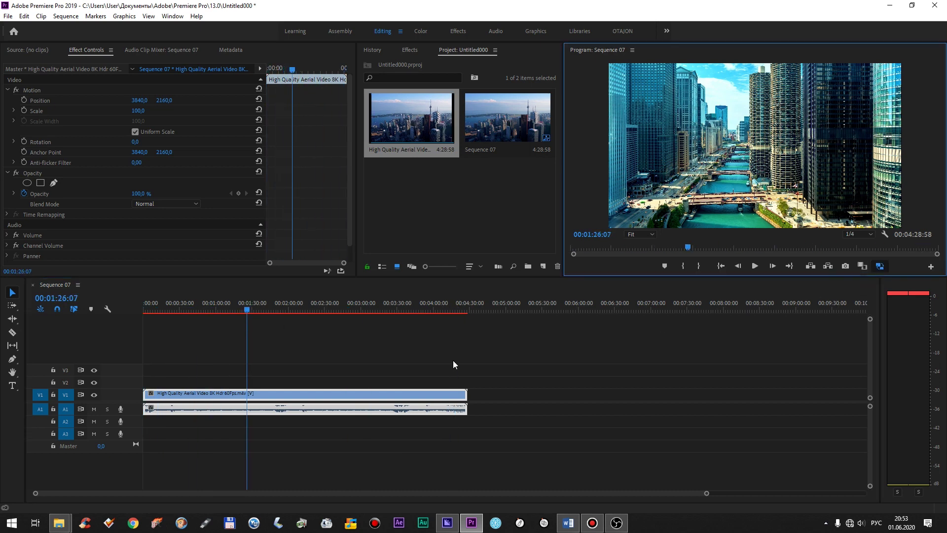
click(233, 308)
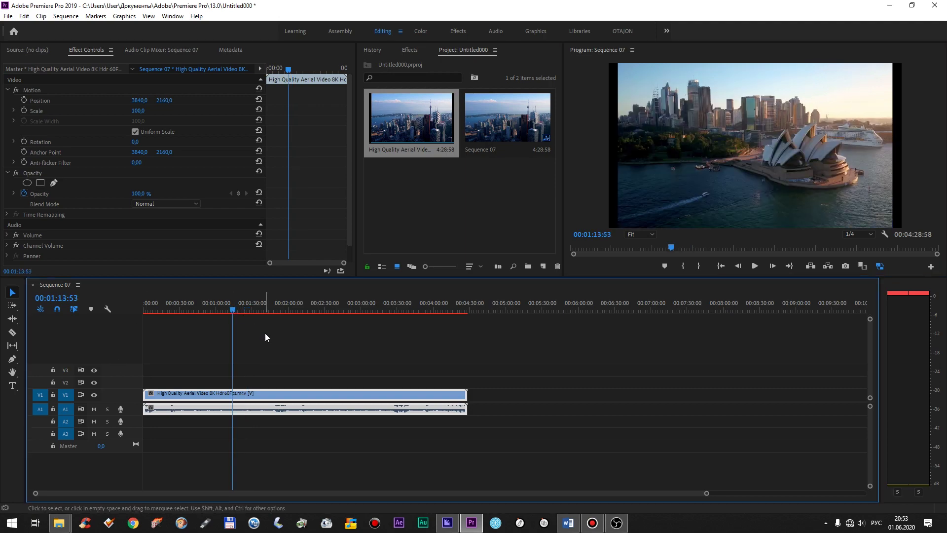
drag(251, 308, 324, 310)
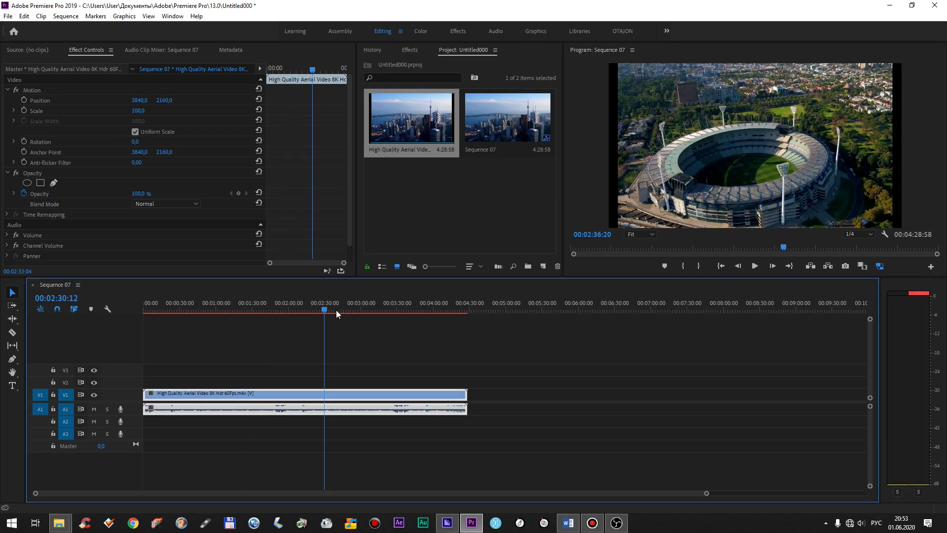
drag(404, 309, 315, 332)
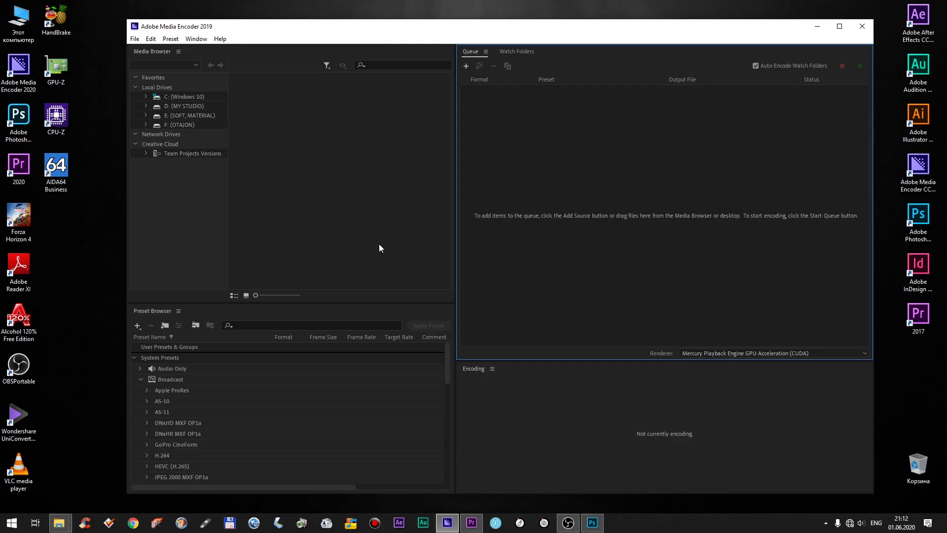
In Adobe Media Encoder, create a new encoding preset and name it Preset
click(138, 326)
click(148, 338)
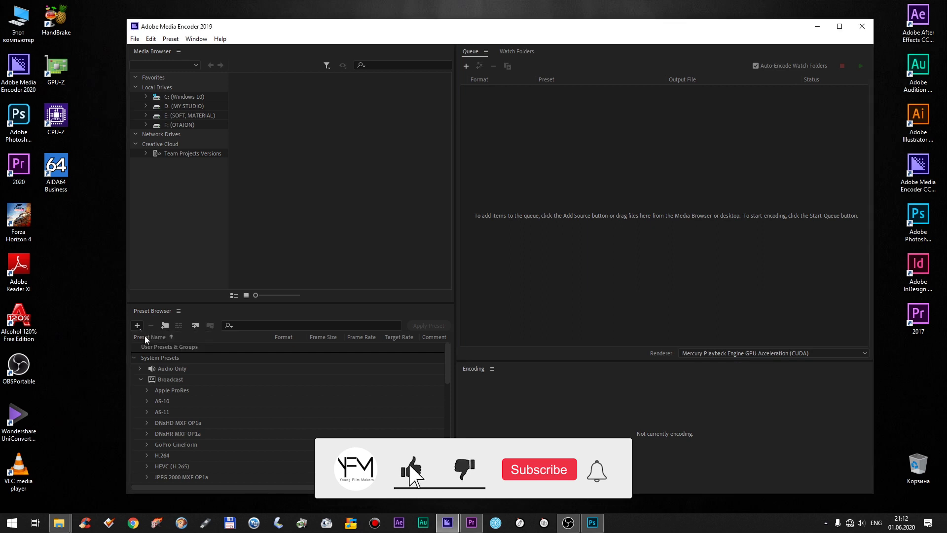
drag(331, 11, 592, 34)
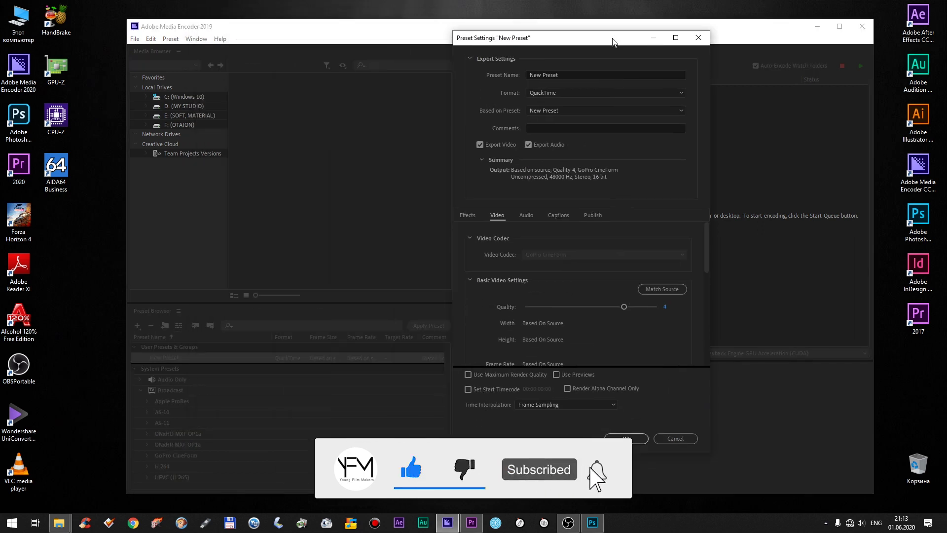
click(574, 72)
double_click(572, 72)
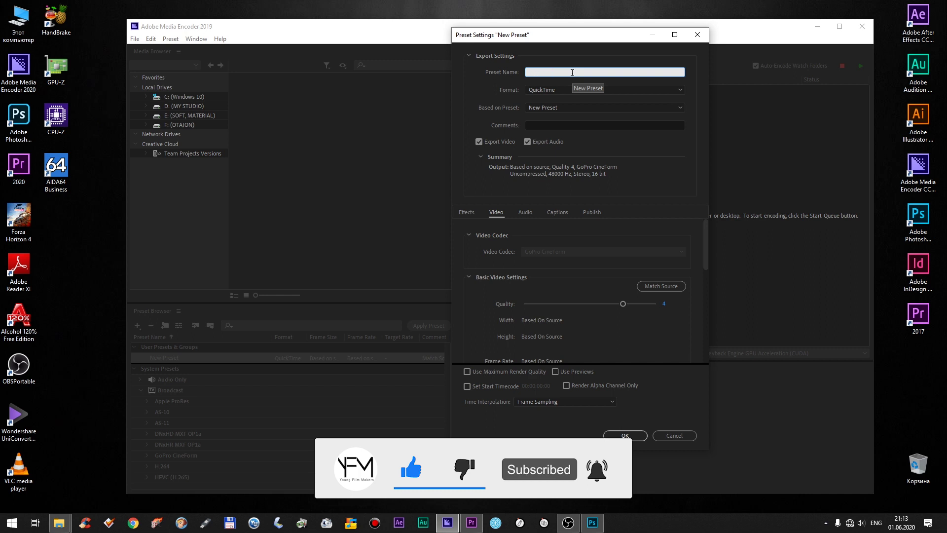
text(PERE)
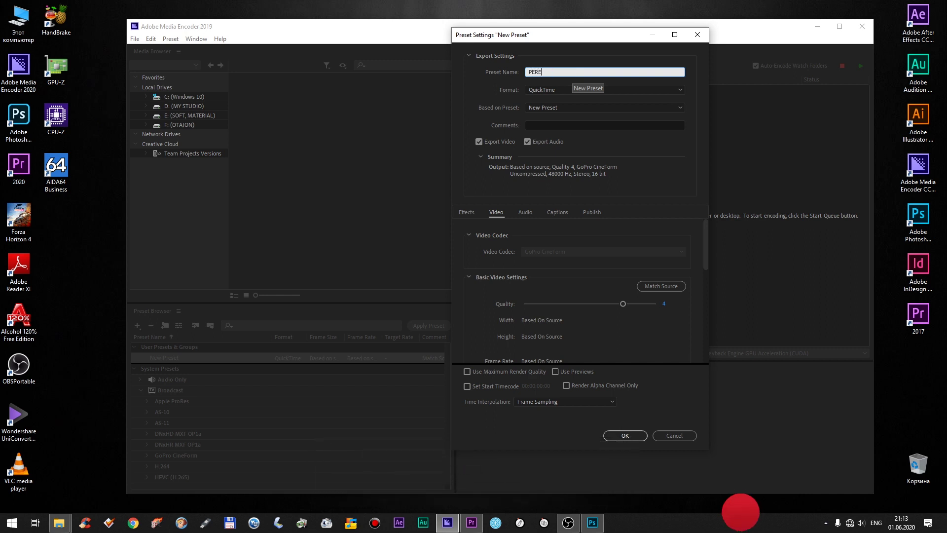
key(BackSpace)
key(BackSpace)
key(BackSpace)
key(BackSpace)
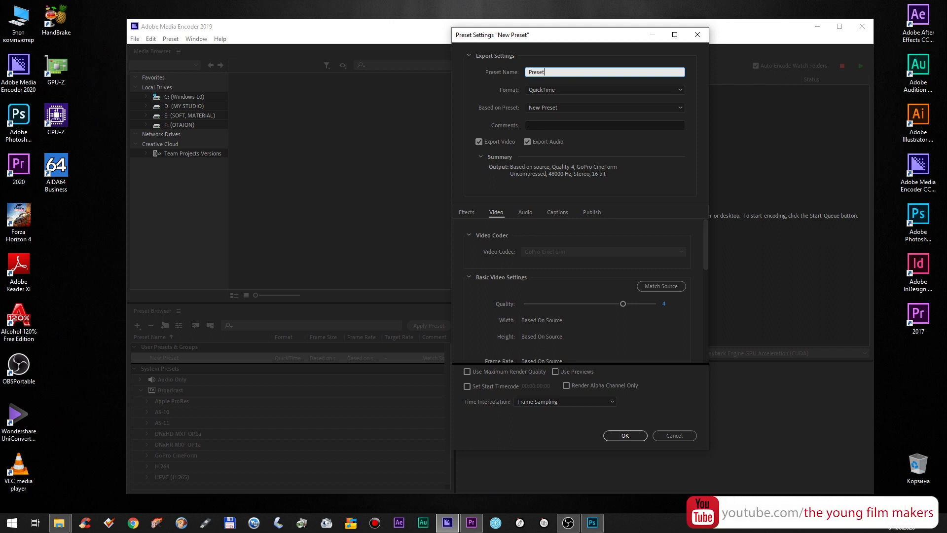
Keep QuickTime as the preset's format and base it on GoPro CineForm YUV 10-bit
click(566, 85)
click(565, 85)
click(559, 109)
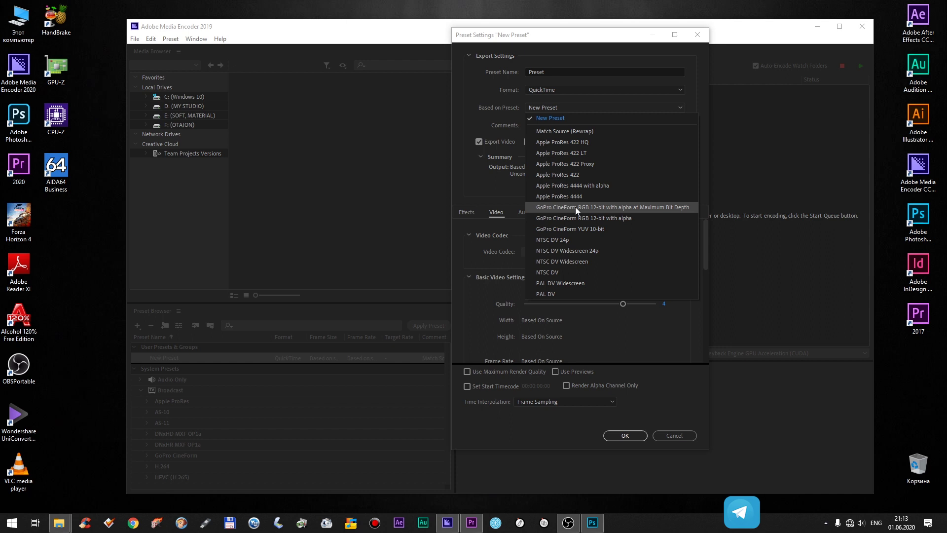
click(605, 229)
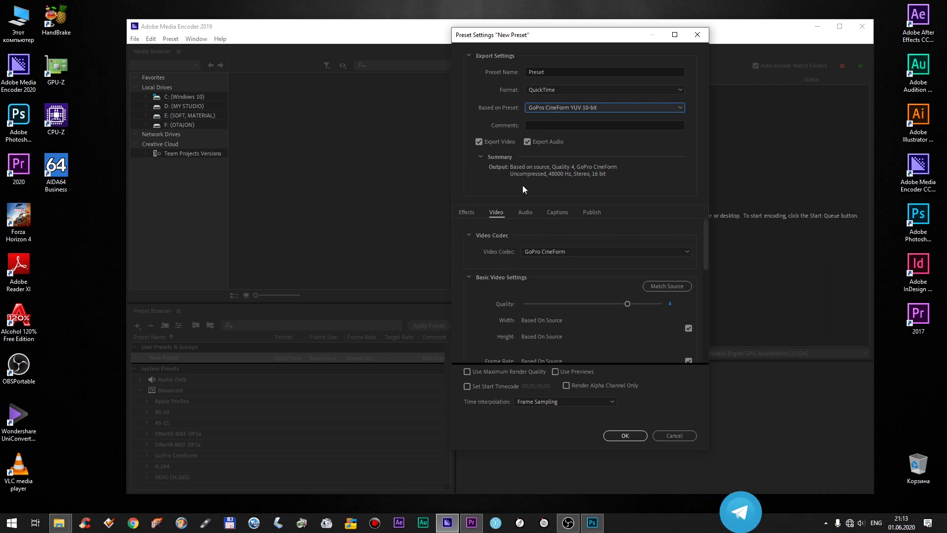
Set the video quality to 1 and give the preset an unlinked custom frame size of 1280x720 instead of matching the source
drag(705, 238, 705, 256)
drag(624, 248, 524, 249)
click(682, 271)
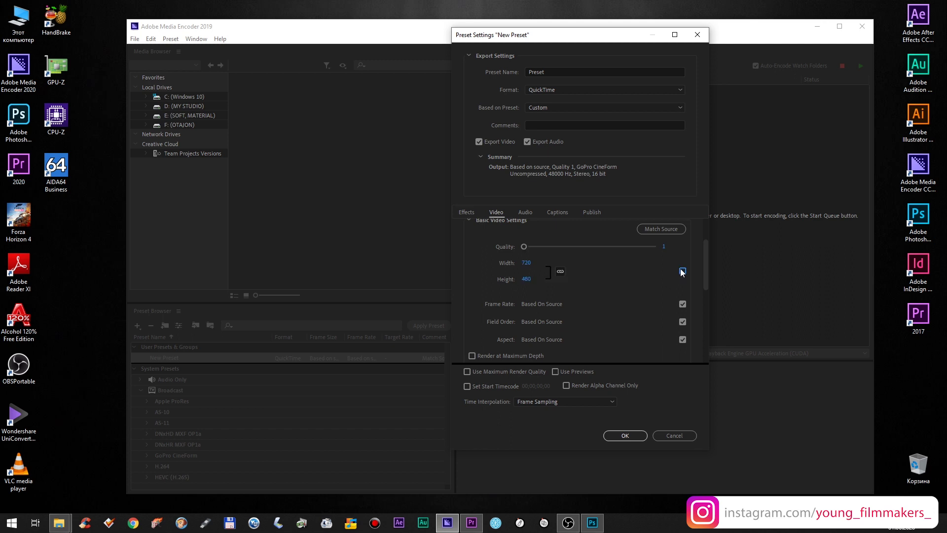
click(560, 271)
click(527, 263)
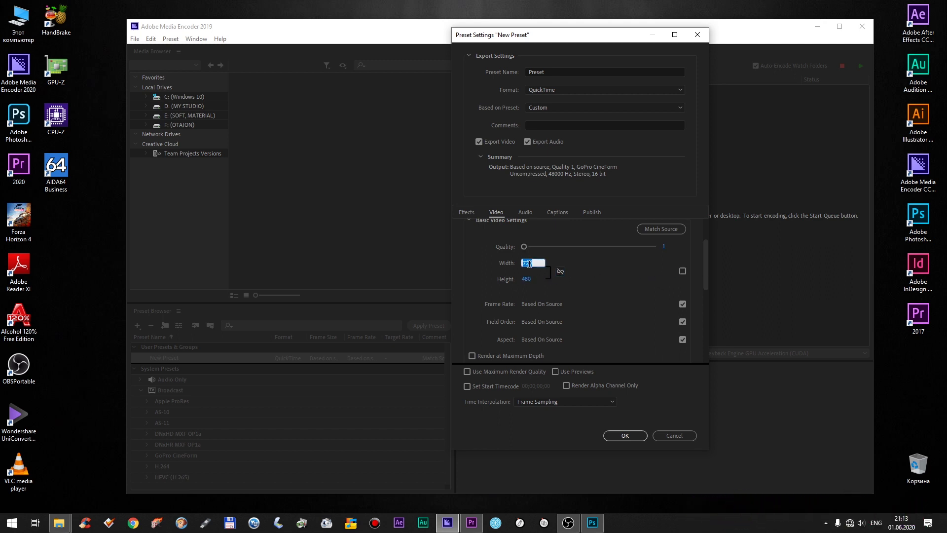
click(527, 279)
click(623, 279)
drag(705, 259, 705, 330)
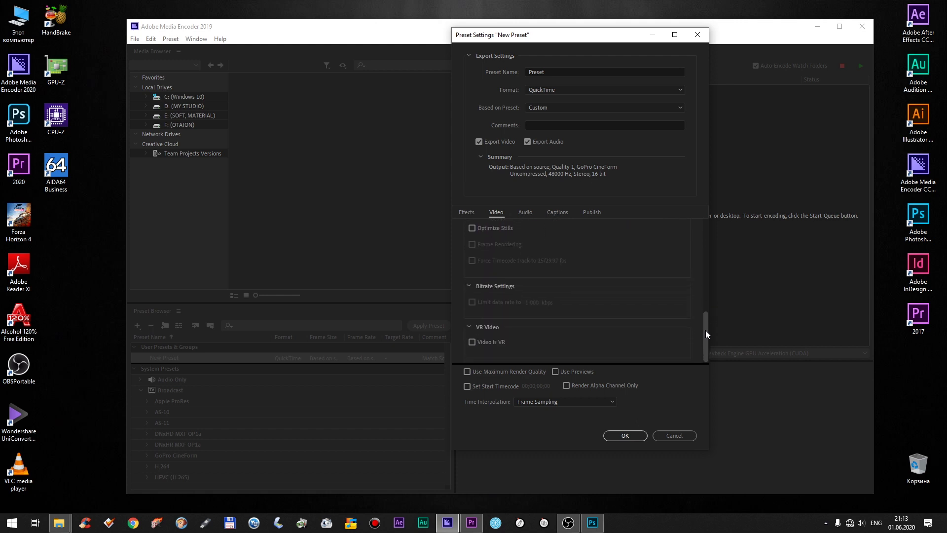
Enable the image overlay effect and apply the Untitled-2 copy image from the Pictures folder
click(469, 215)
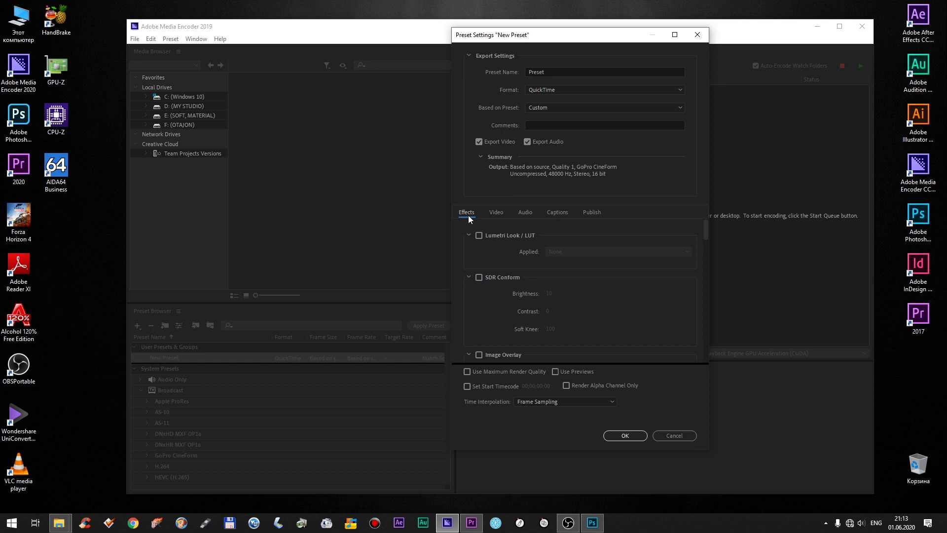
drag(708, 228, 706, 243)
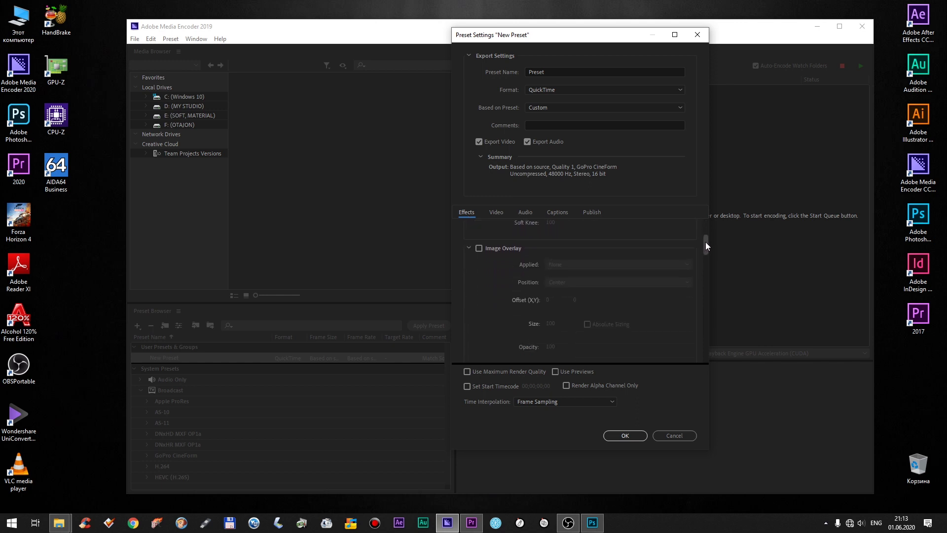
click(479, 249)
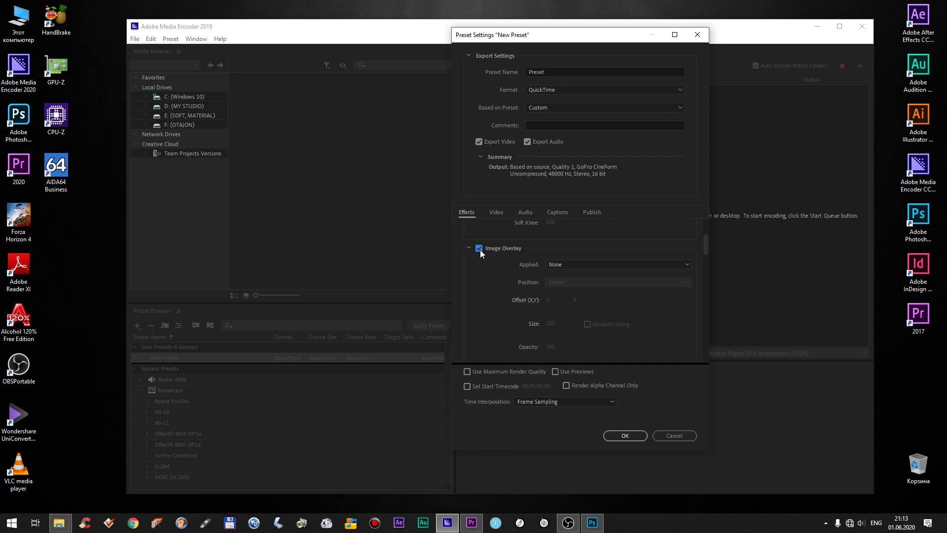
click(569, 264)
click(569, 288)
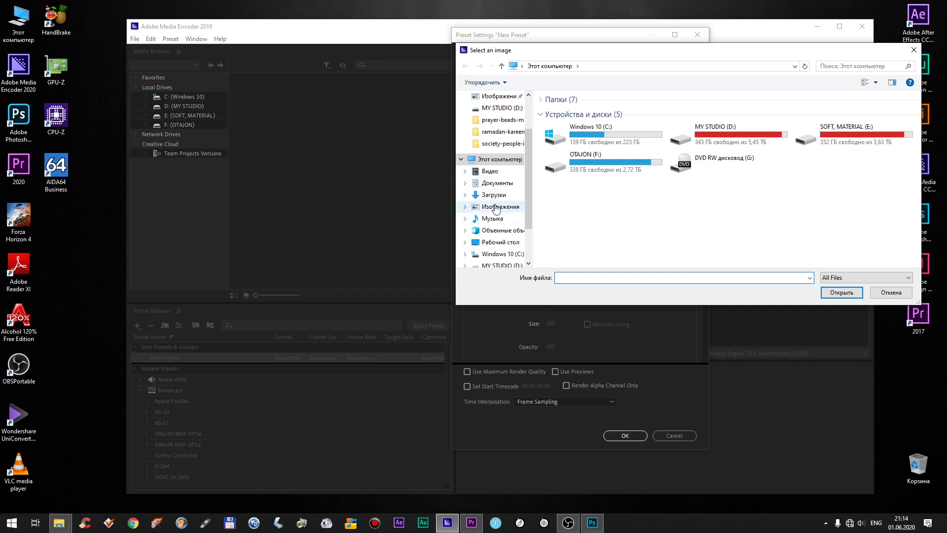
click(496, 209)
double_click(729, 126)
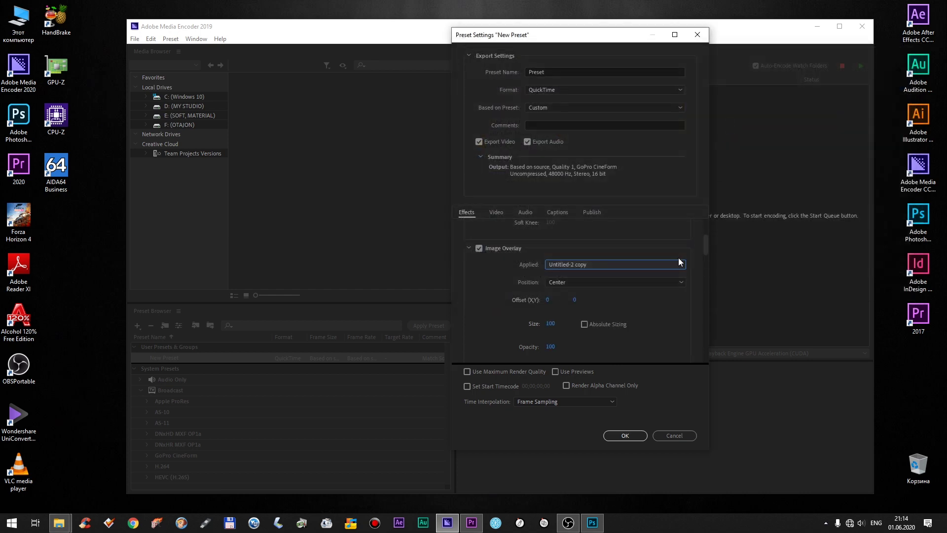
Position the overlay image at Bottom Left, look over the remaining video and audio settings, and save the encoding preset
mouse_move(703, 238)
mouse_down()
mouse_move(705, 260)
mouse_move(707, 245)
mouse_up()
click(596, 264)
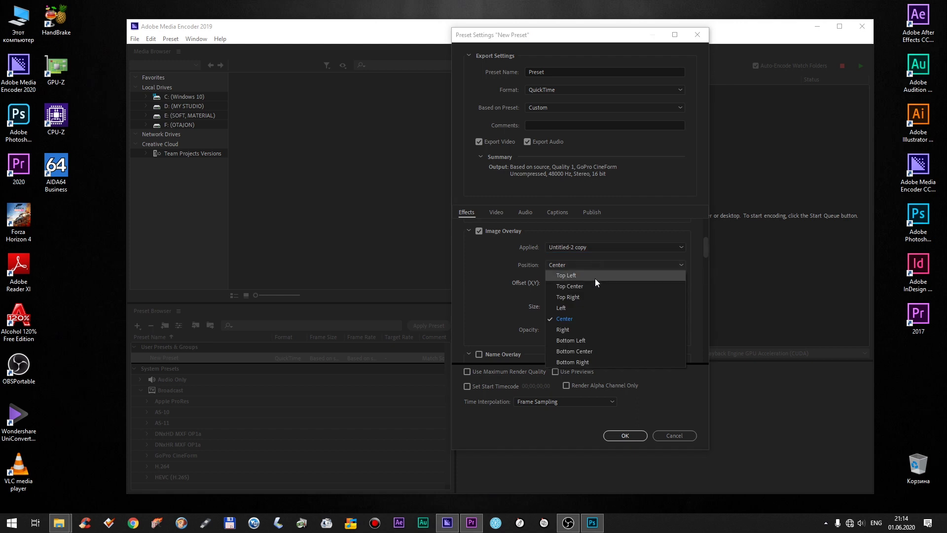
click(593, 340)
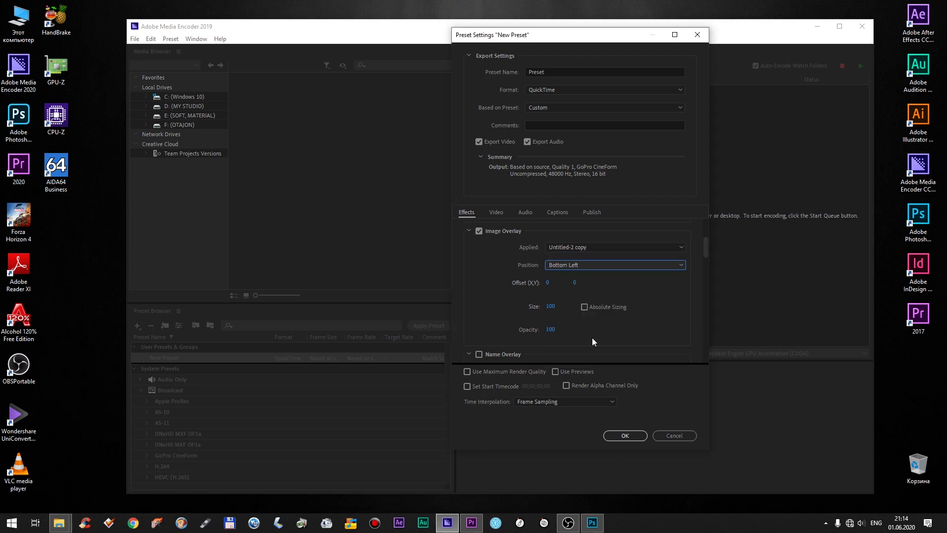
drag(704, 247, 695, 370)
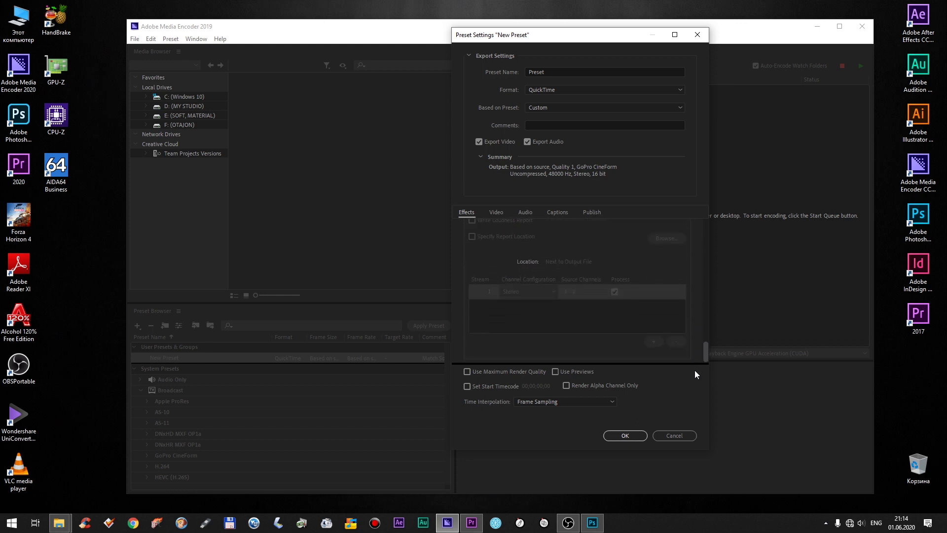
click(495, 211)
click(526, 212)
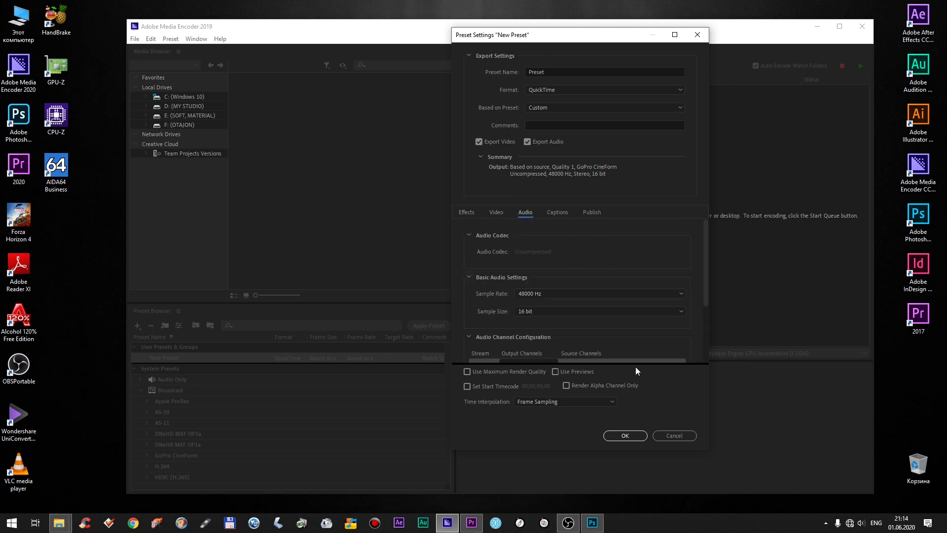
click(642, 432)
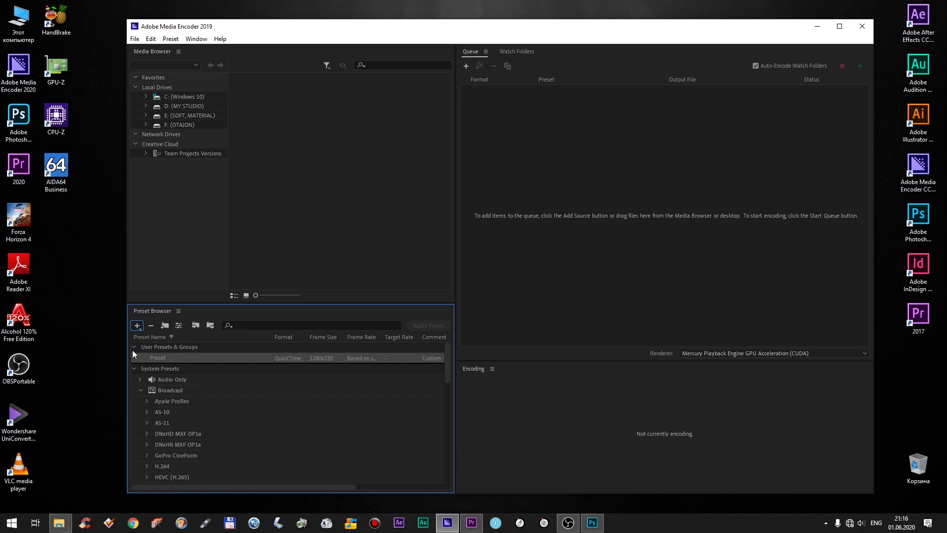
Create a new ingest preset and name it Preset
click(136, 327)
click(145, 345)
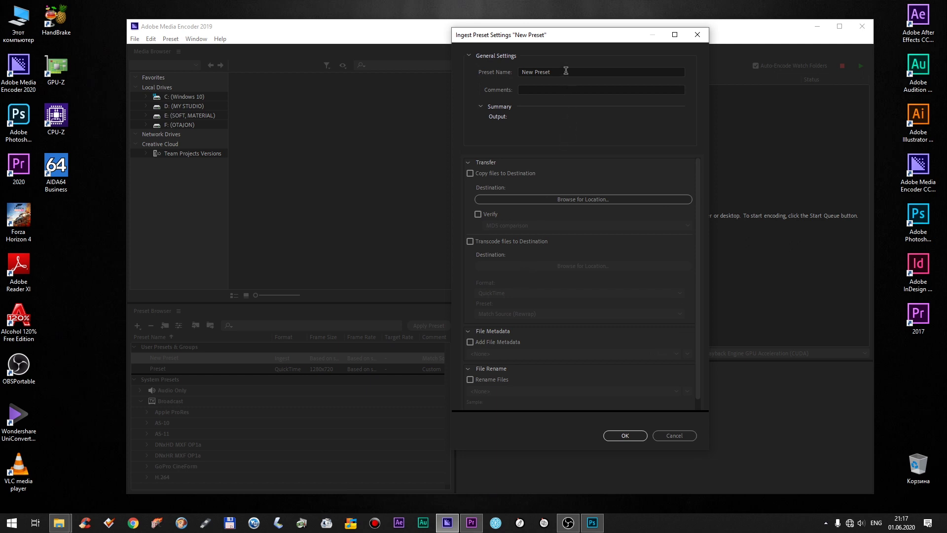
click(566, 71)
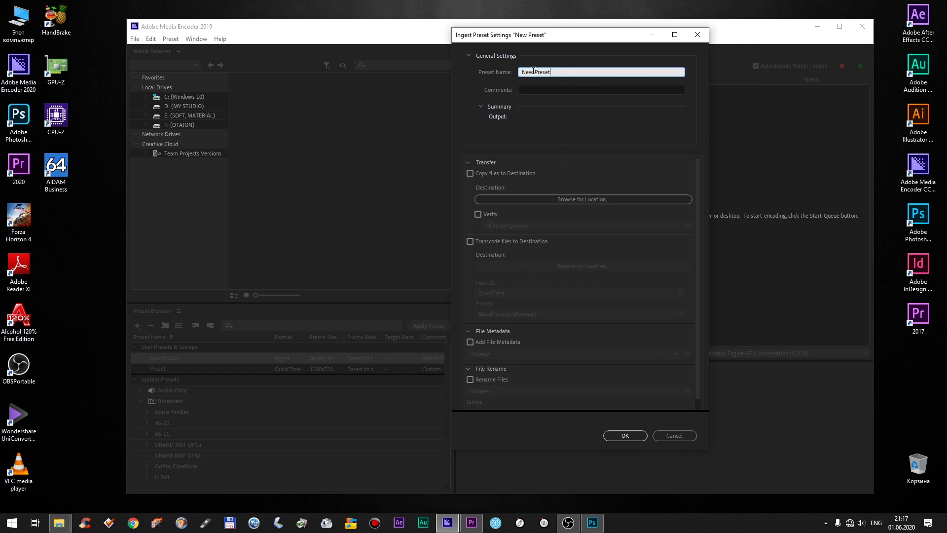
key(BackSpace)
key(BackSpace)
key(BackSpace)
key(BackSpace)
click(541, 129)
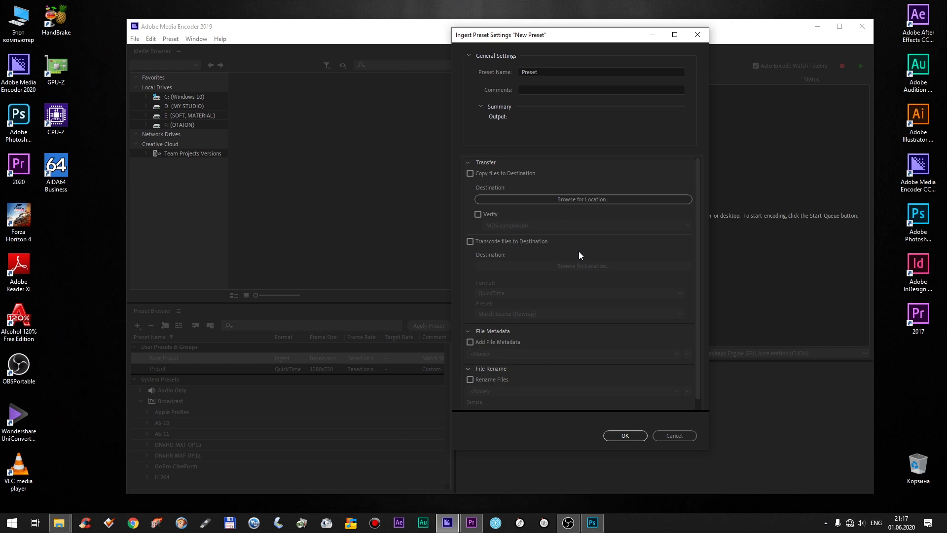
Enable transcoding files to a destination, choose the Pictures folder as the destination, and keep QuickTime as the format
click(472, 241)
click(551, 265)
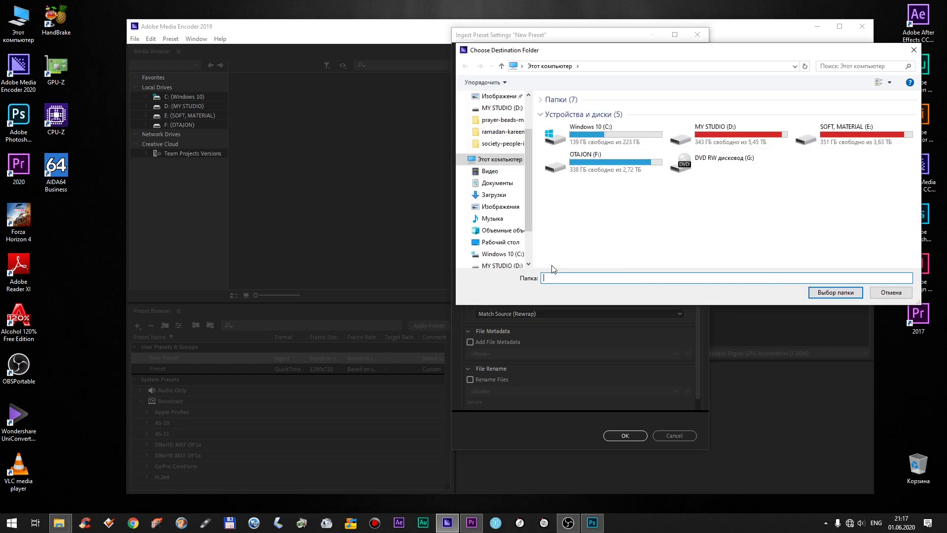
click(501, 206)
click(836, 292)
click(532, 297)
click(531, 297)
Try Apple ProRes 422 Proxy as the ingest preset's transcoding preset
click(528, 314)
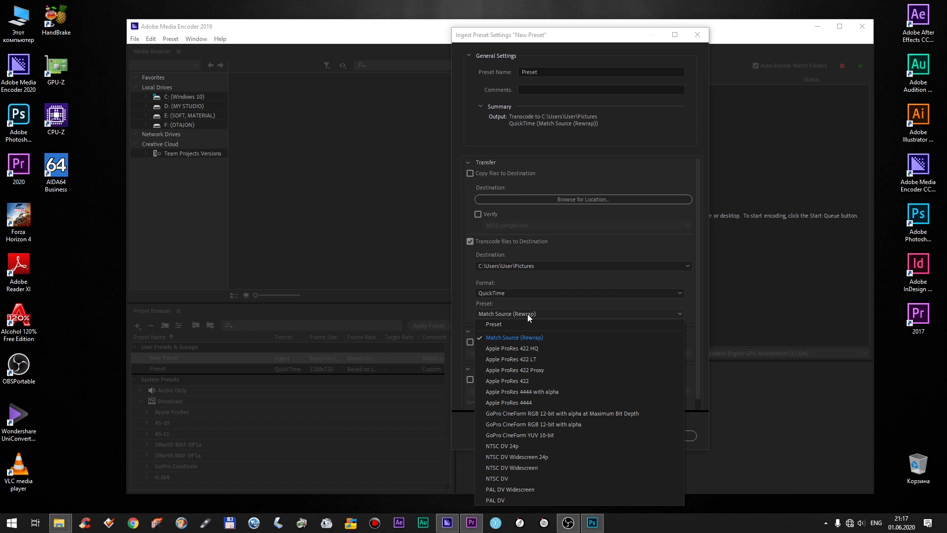
key(Down)
key(Down)
key(Down)
key(Return)
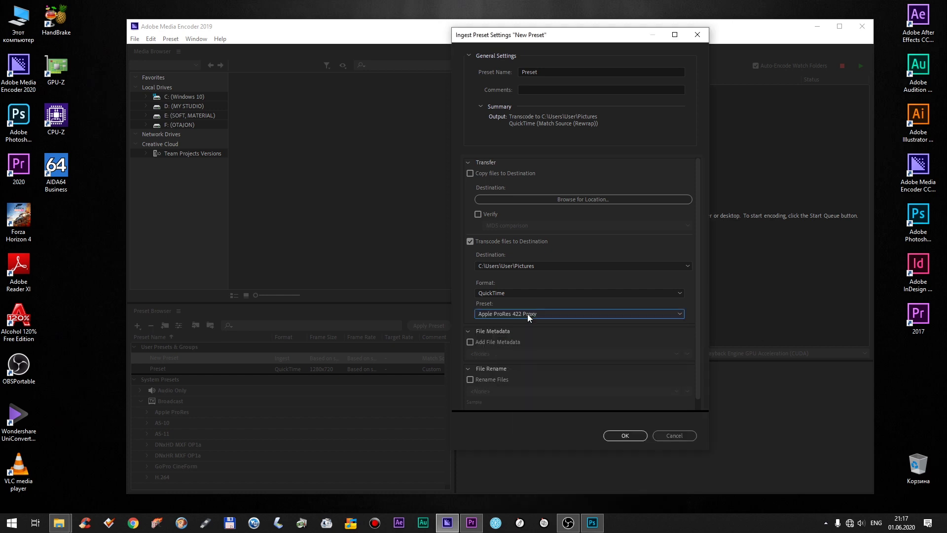
Use the custom encoding preset named Preset for transcoding and save the ingest preset
click(528, 314)
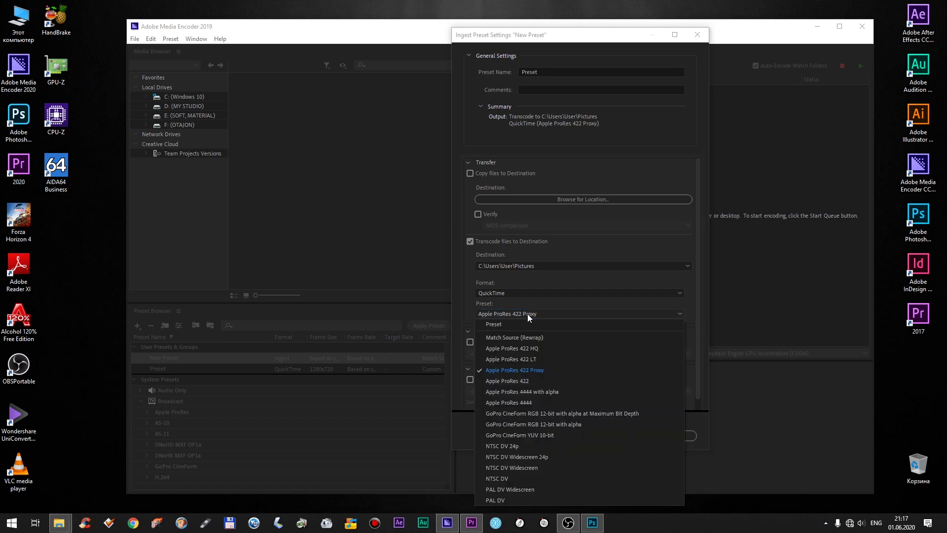
click(496, 325)
drag(697, 235, 697, 286)
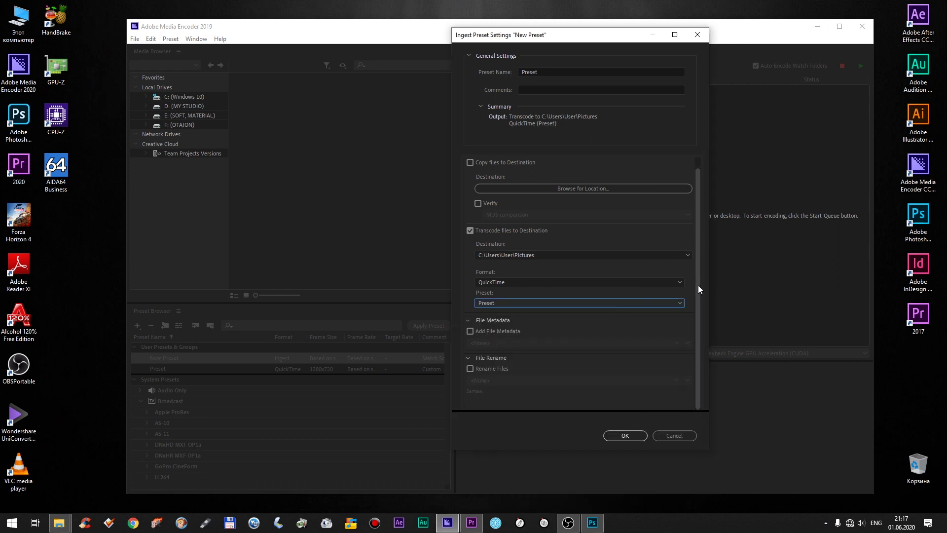
click(610, 436)
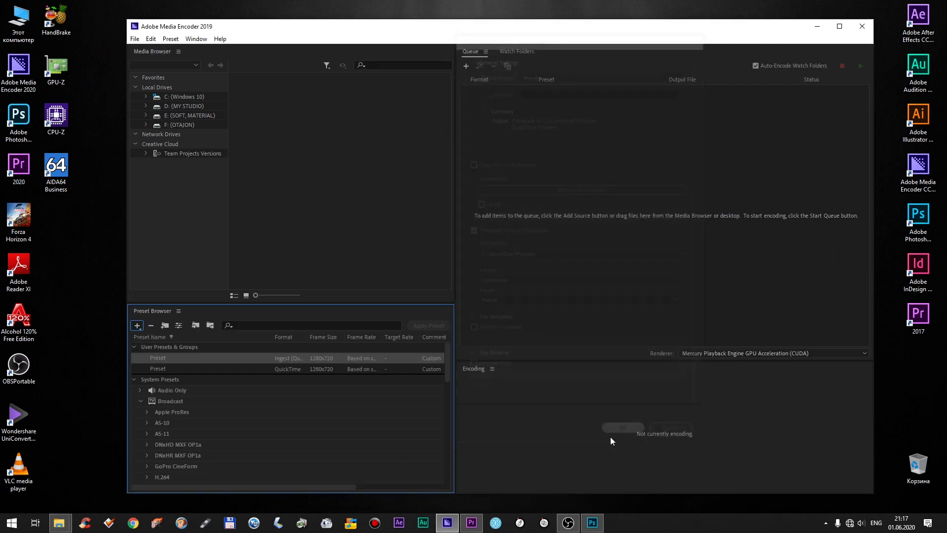
Export the ingest preset to the Desktop as a video preset file named Preset
right_click(176, 360)
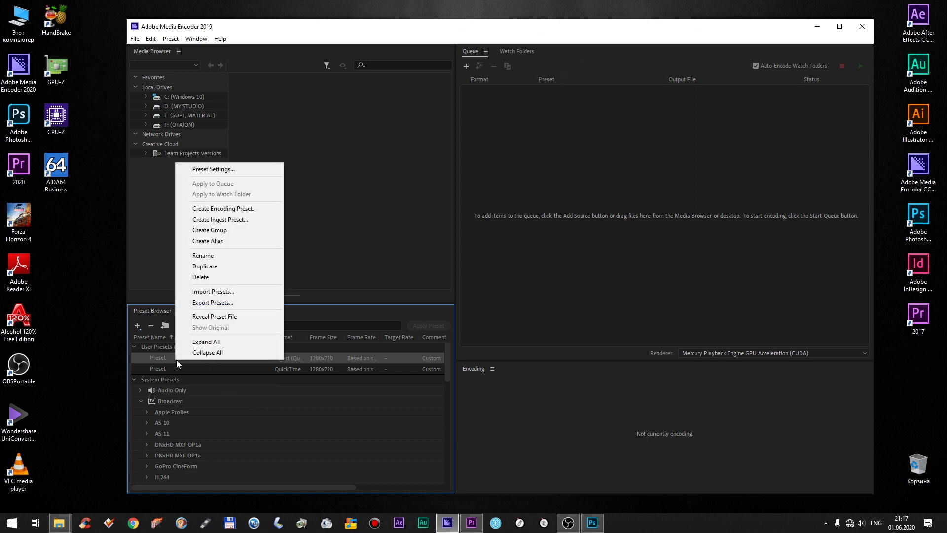
click(214, 303)
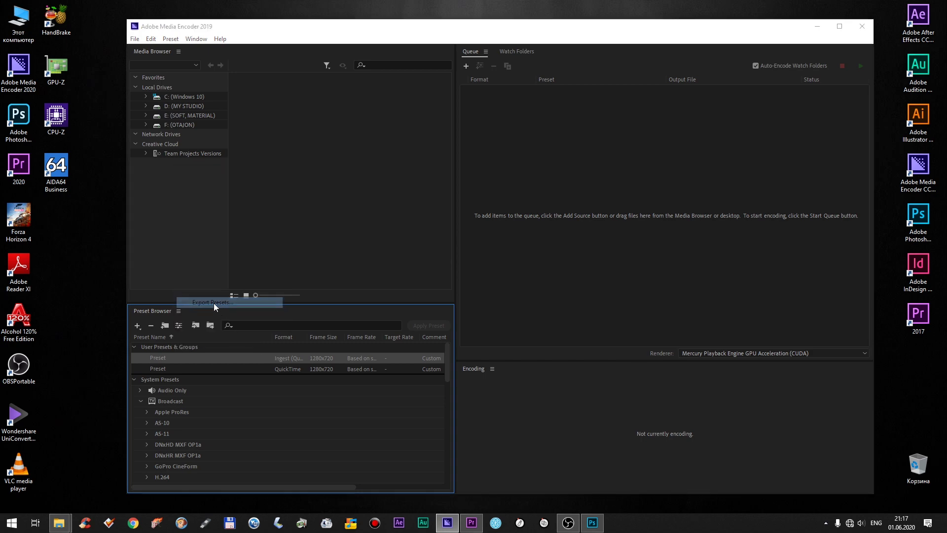
click(179, 186)
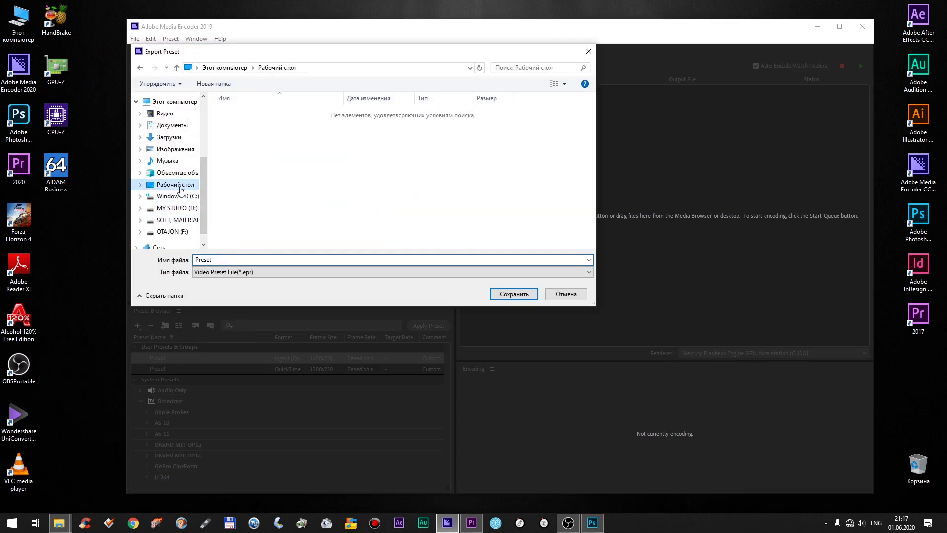
click(503, 294)
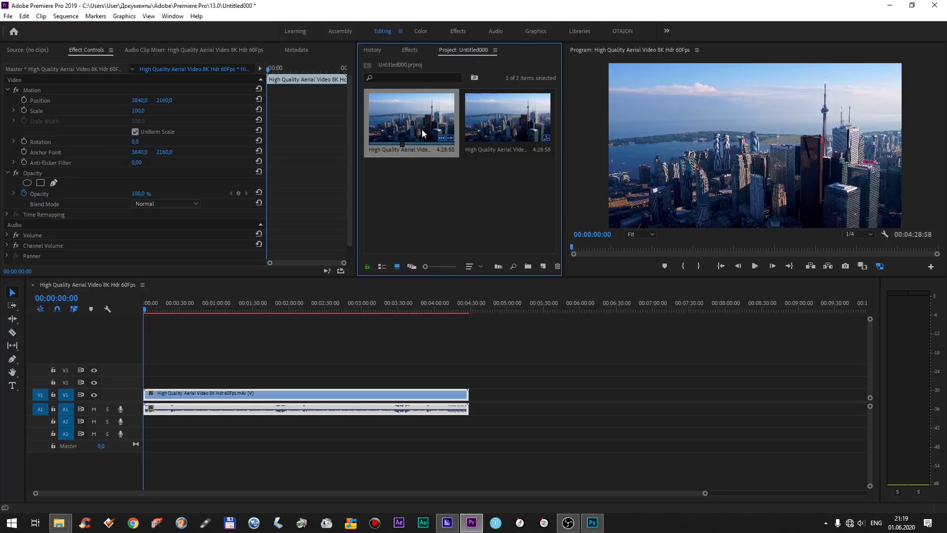
In Premiere Pro, open proxy creation for the 8K aerial clip in the project and review the built-in QuickTime proxy presets
right_click(421, 141)
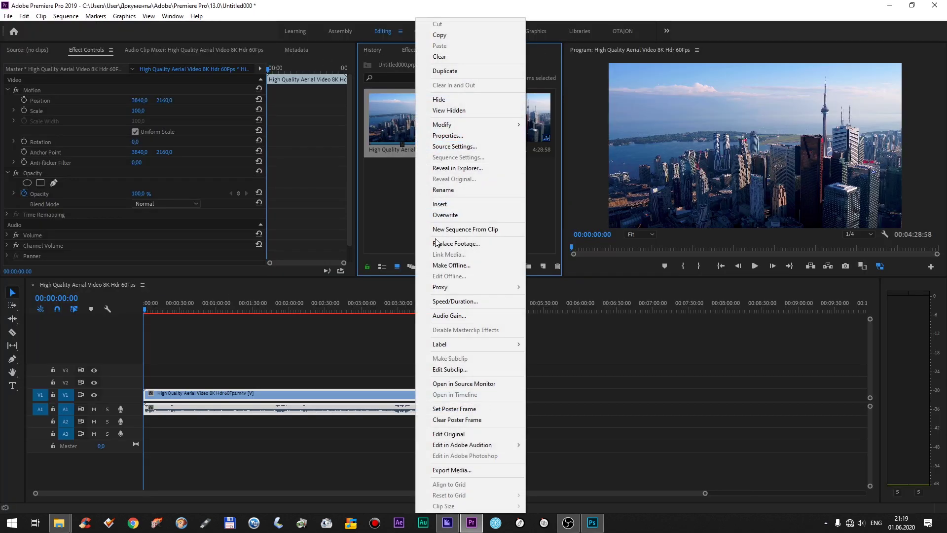
mouse_move(468, 289)
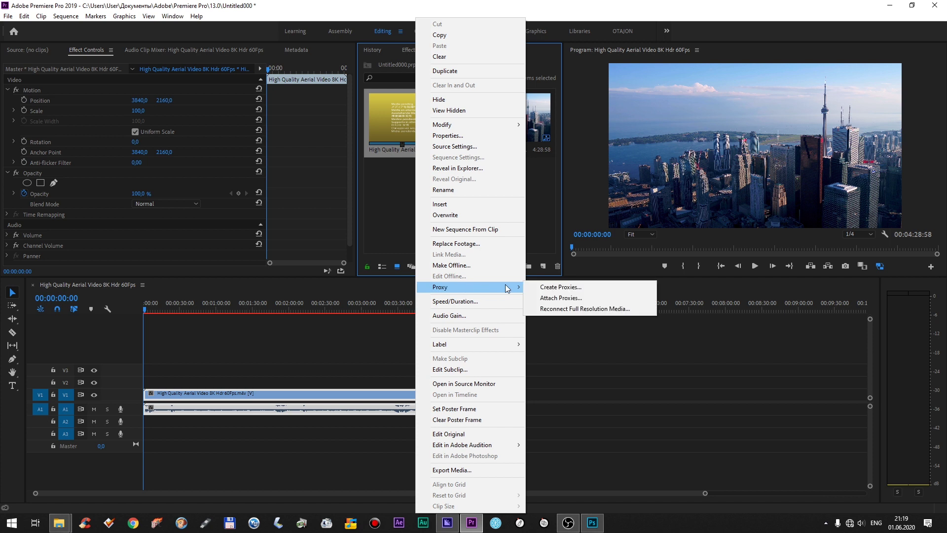
click(566, 287)
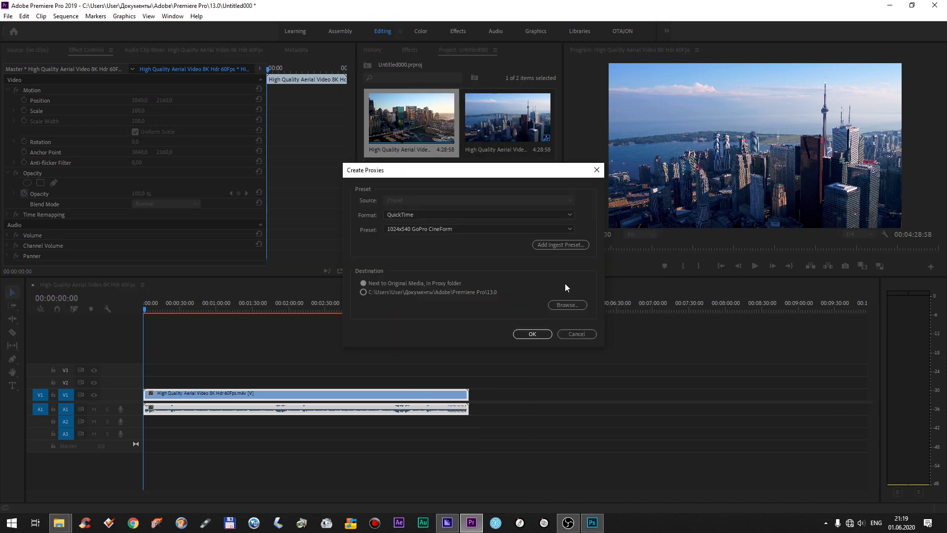
click(429, 231)
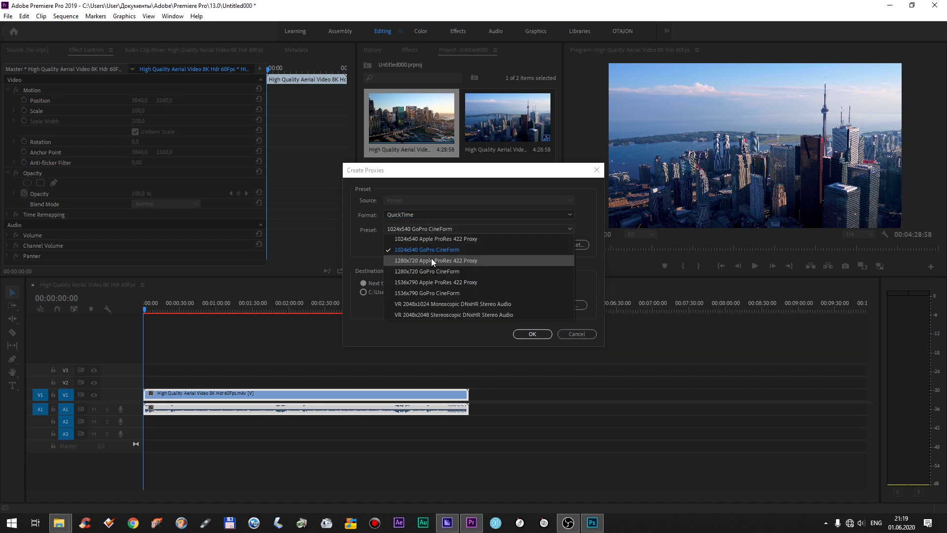
click(362, 240)
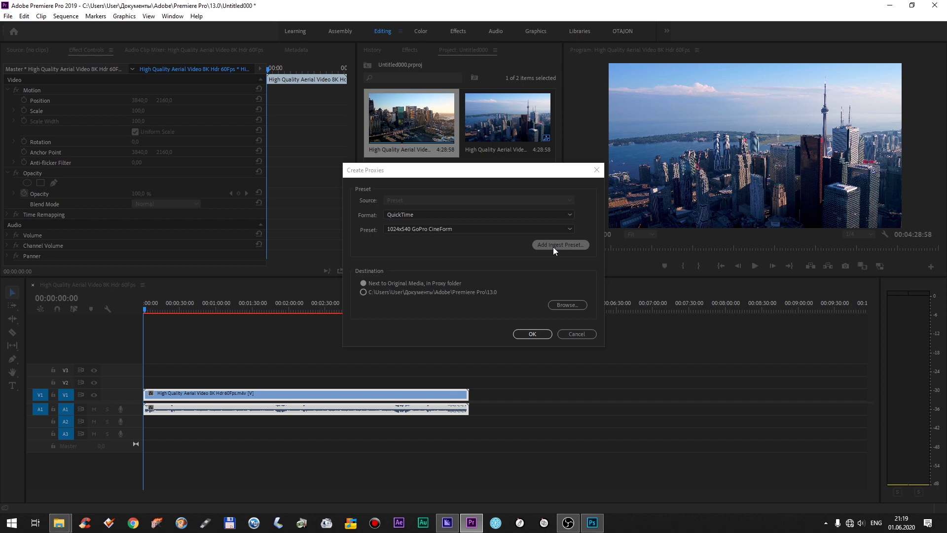
Add the exported Preset ingest file from the Desktop and create the proxies next to the original media, in the Proxy folder
click(553, 246)
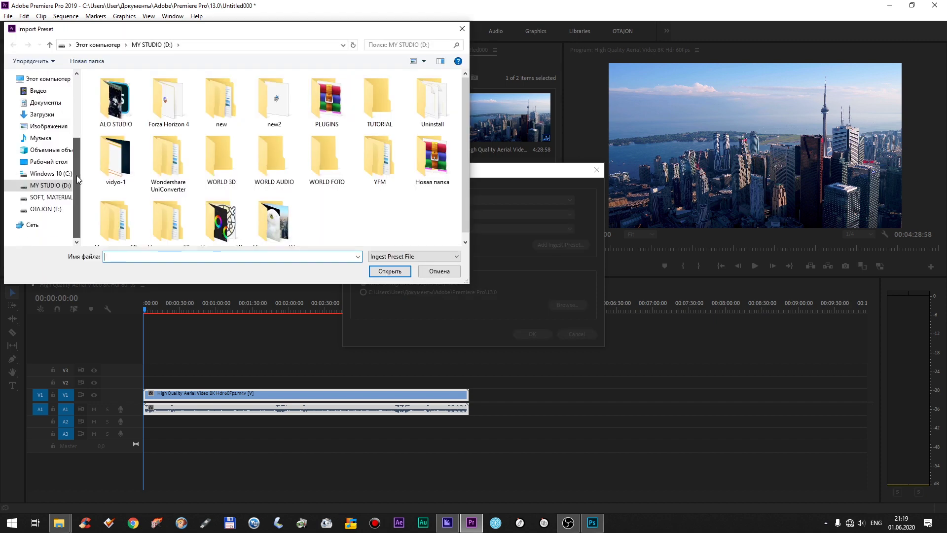
click(48, 161)
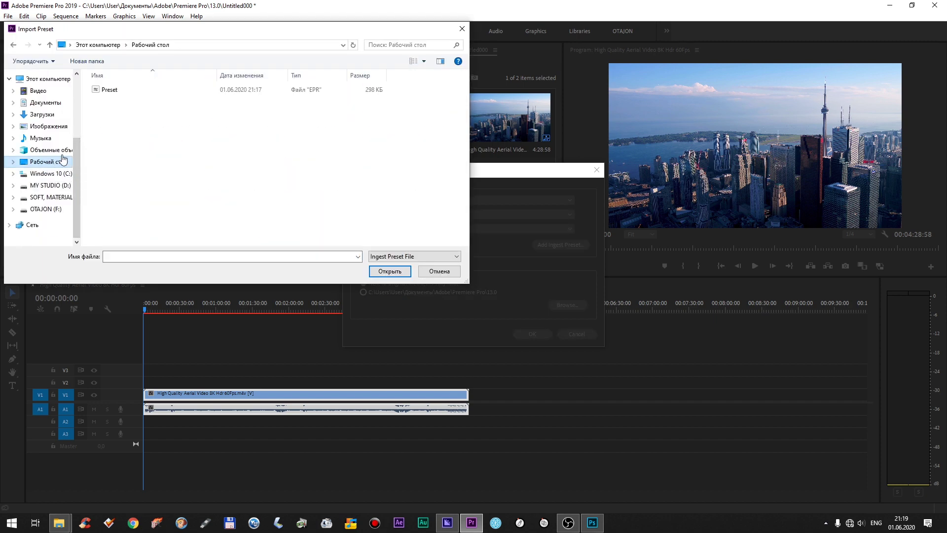
double_click(110, 90)
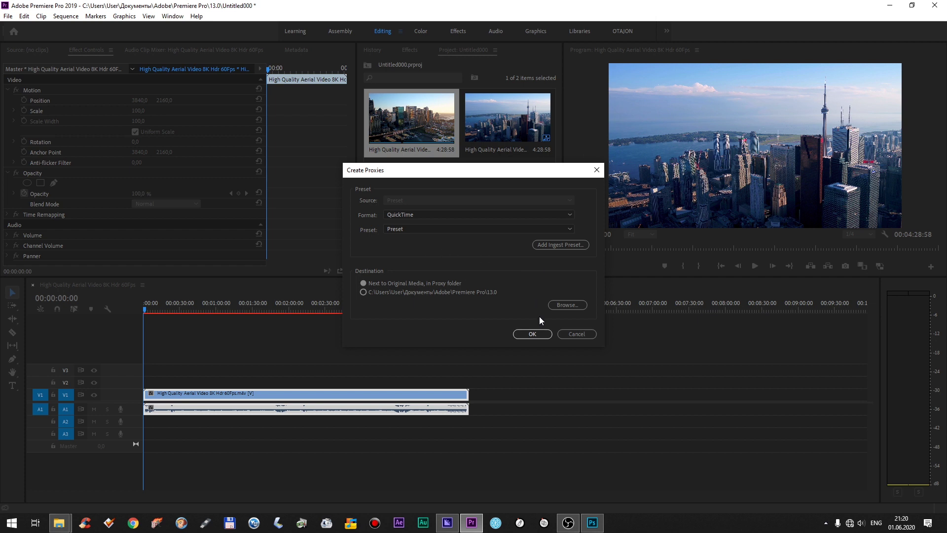
click(532, 334)
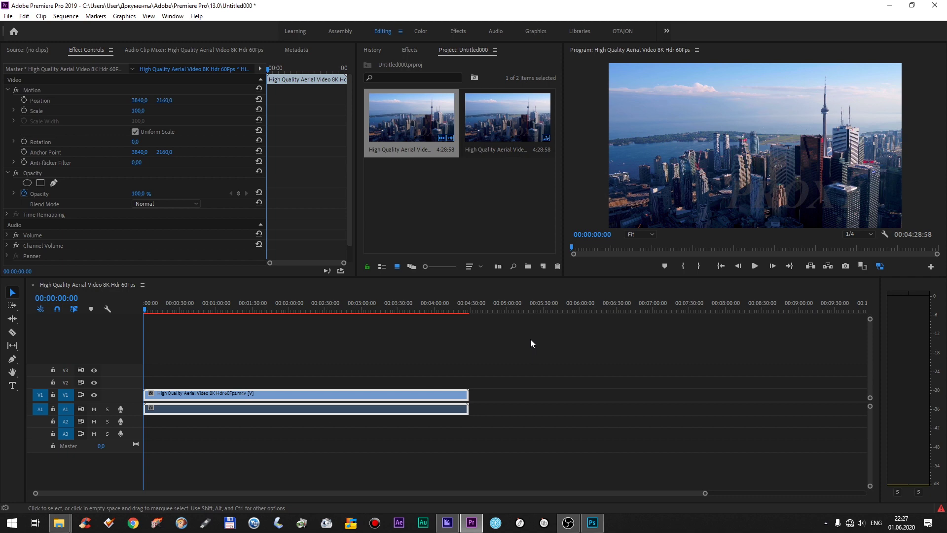
Scrub through the sequence from the start to near its end with proxies enabled to check how smoothly it previews
click(233, 314)
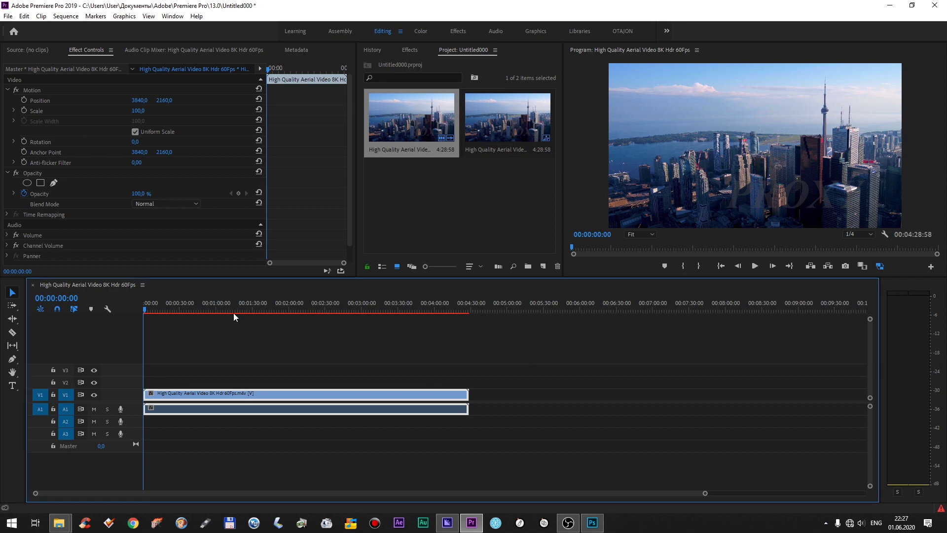
click(204, 311)
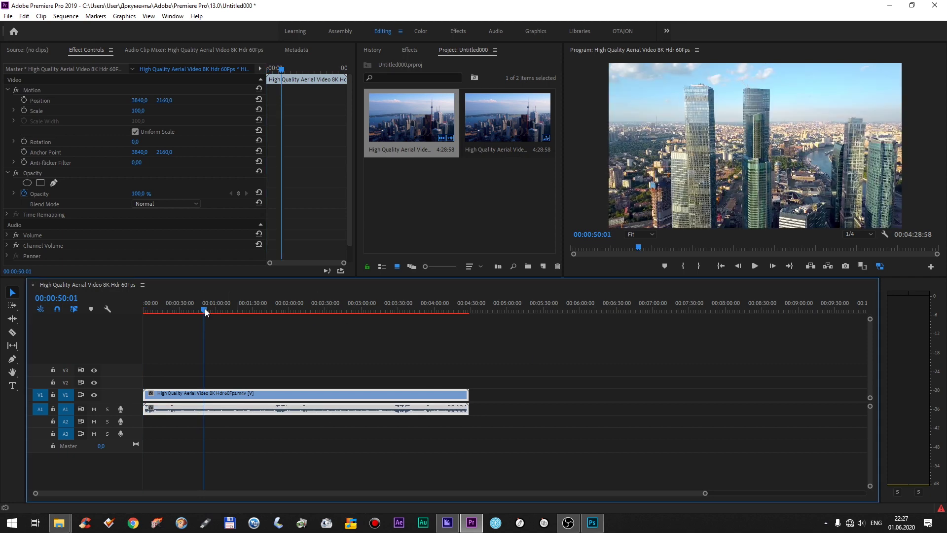
drag(205, 312, 343, 311)
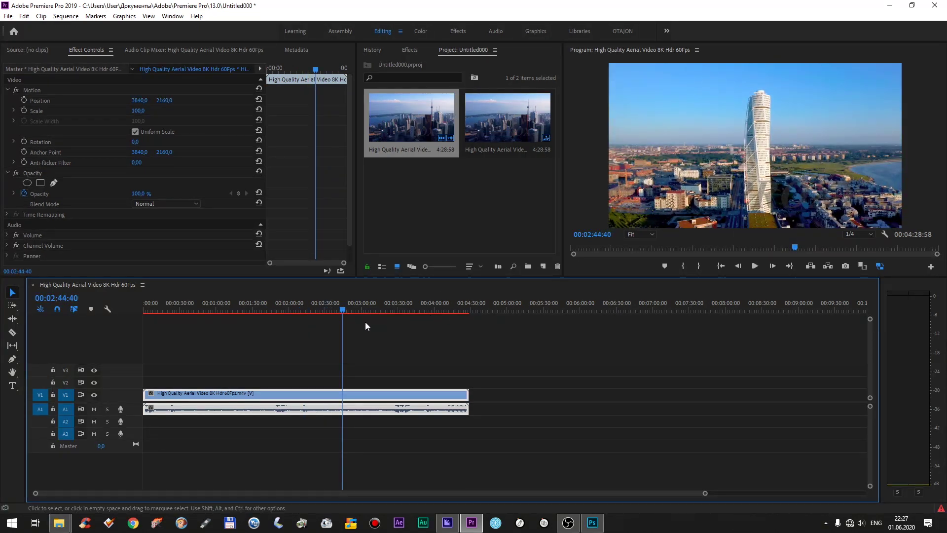
drag(343, 311, 467, 310)
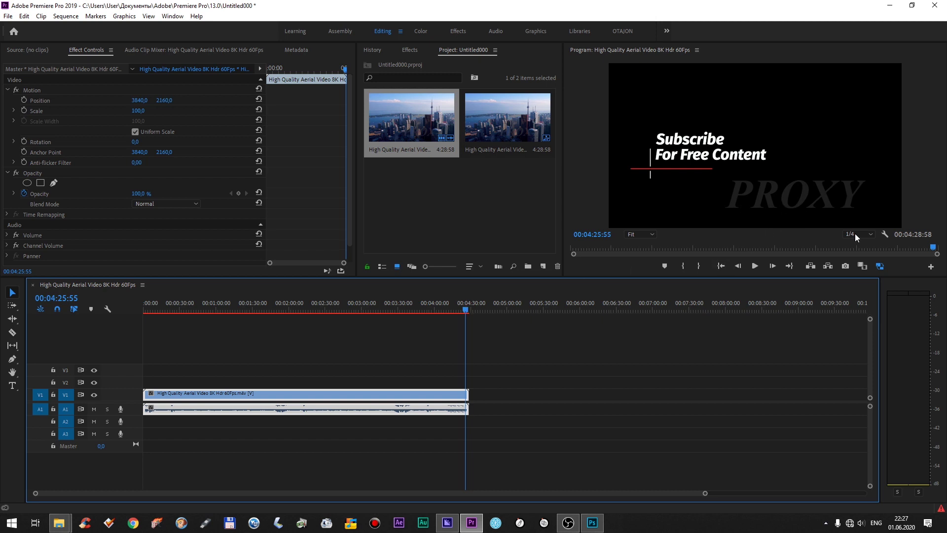
Turn proxies off and scrub the original 8K media at 1/4 and at 1/16 playback resolution
click(880, 267)
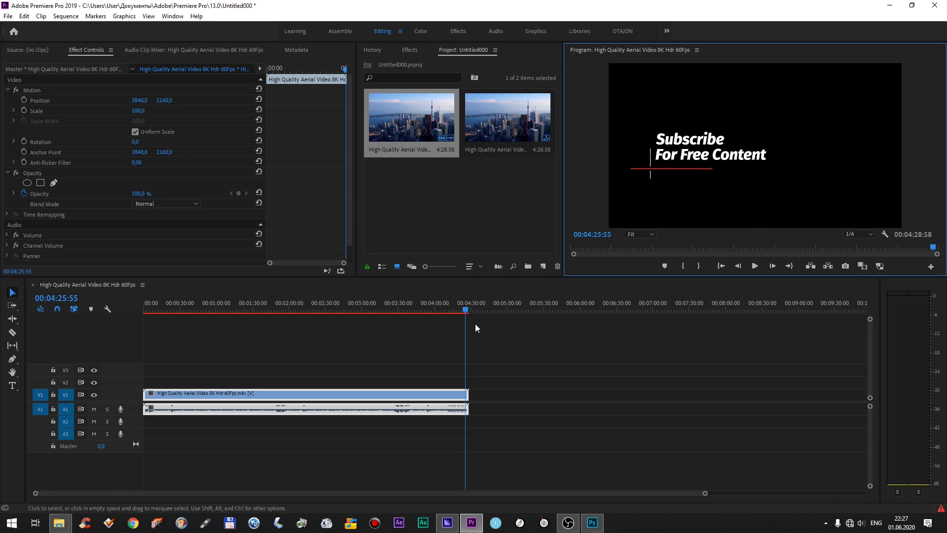
drag(465, 314, 280, 314)
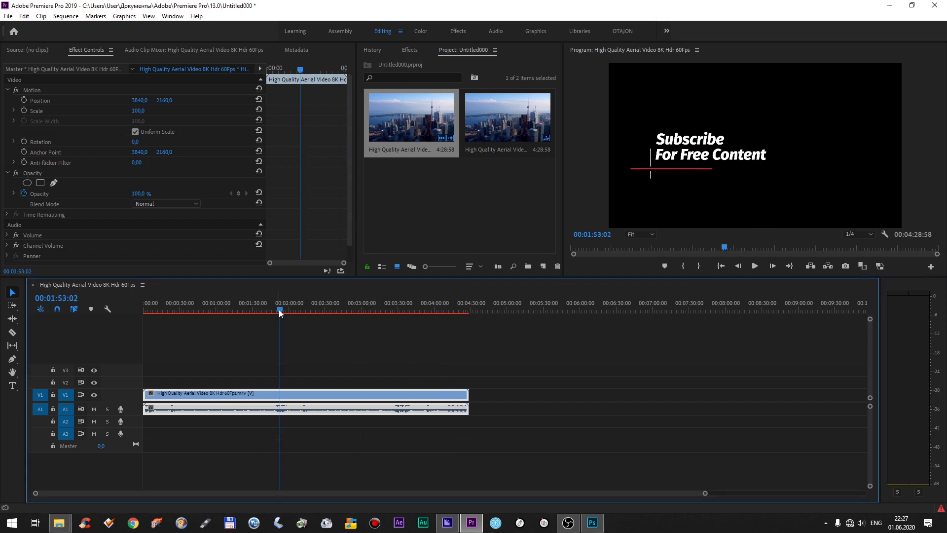
click(872, 233)
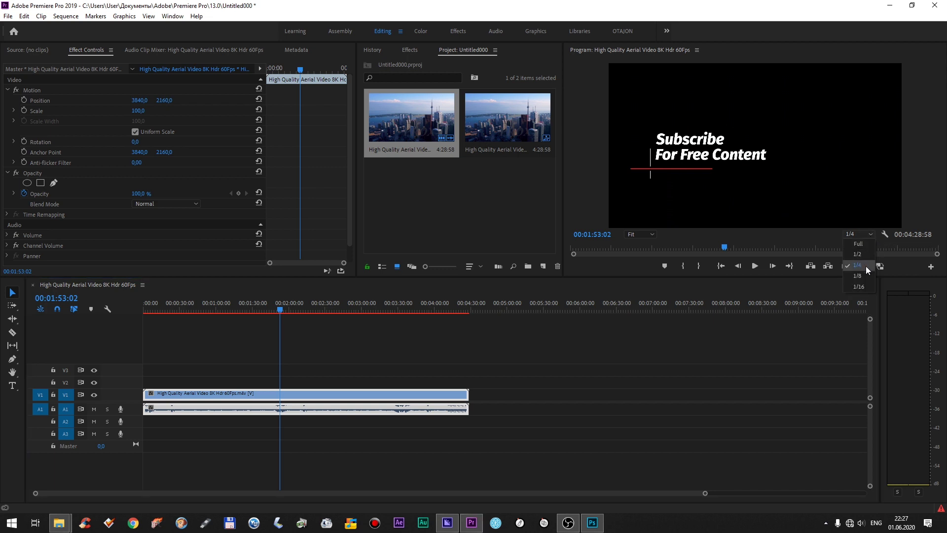
click(860, 290)
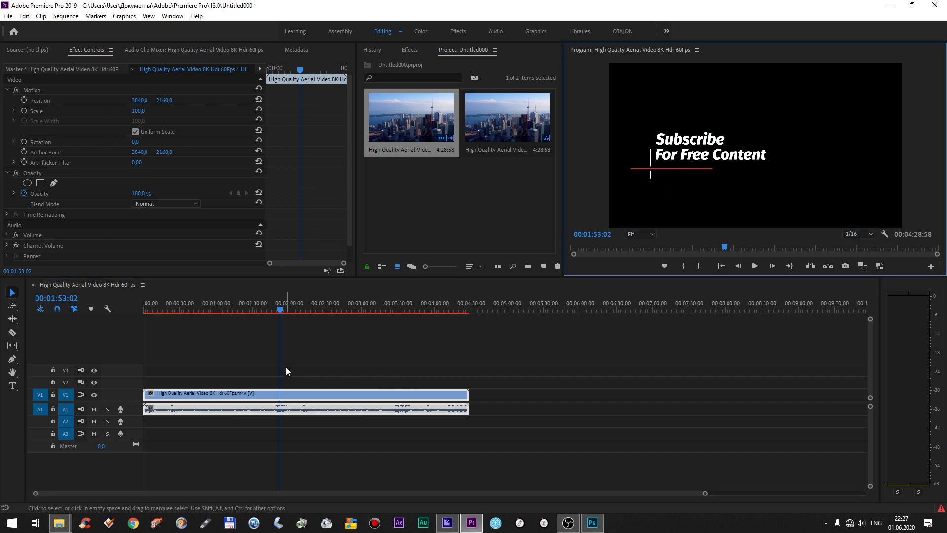
drag(278, 309, 228, 312)
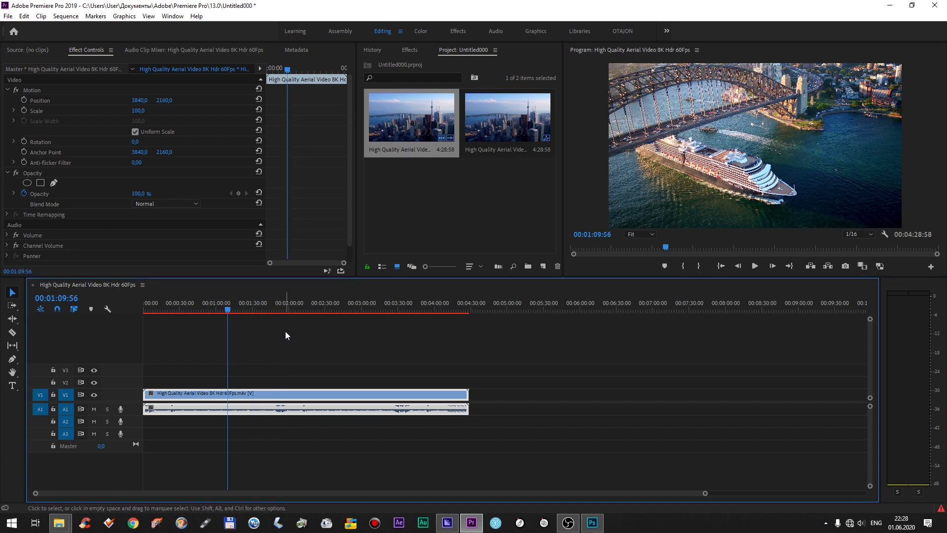
click(180, 308)
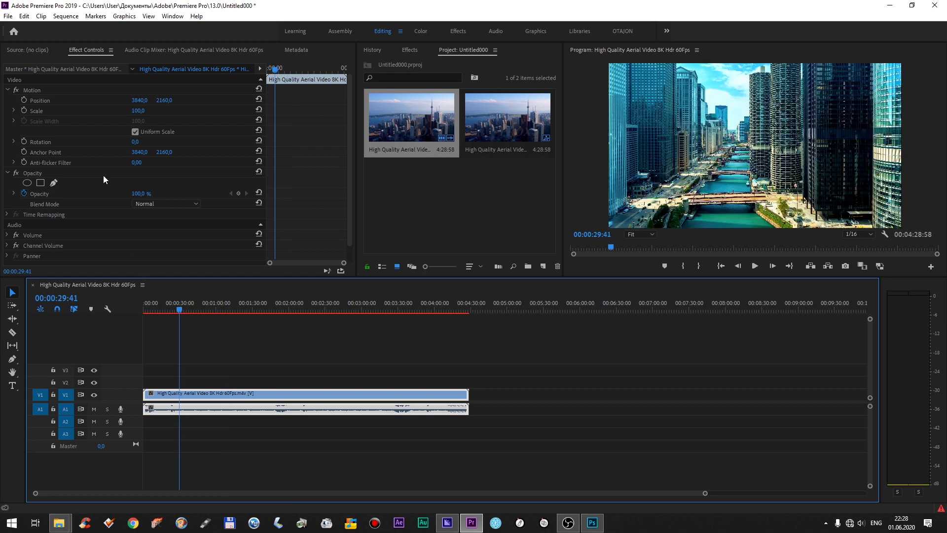
Review the frame size and other video options in the sequence settings, leaving them as they are
click(66, 16)
click(81, 26)
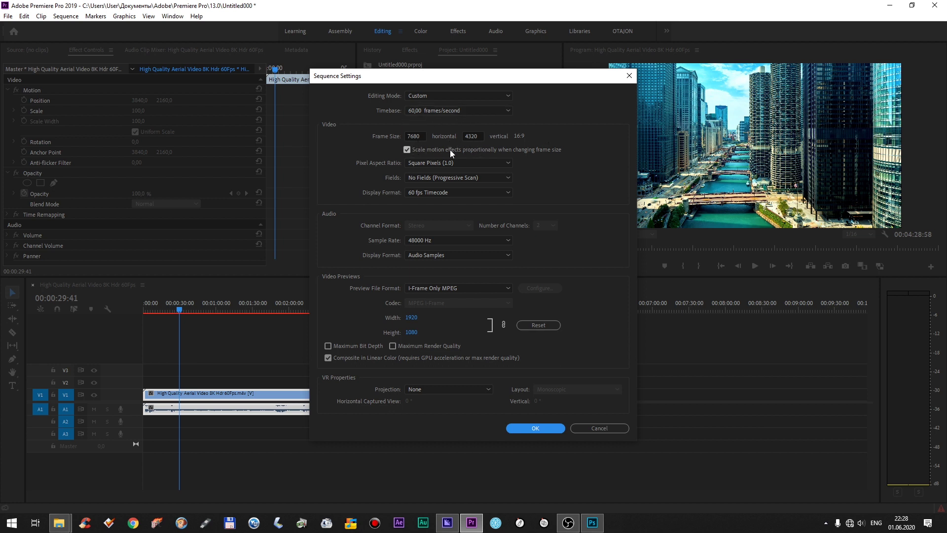
click(629, 76)
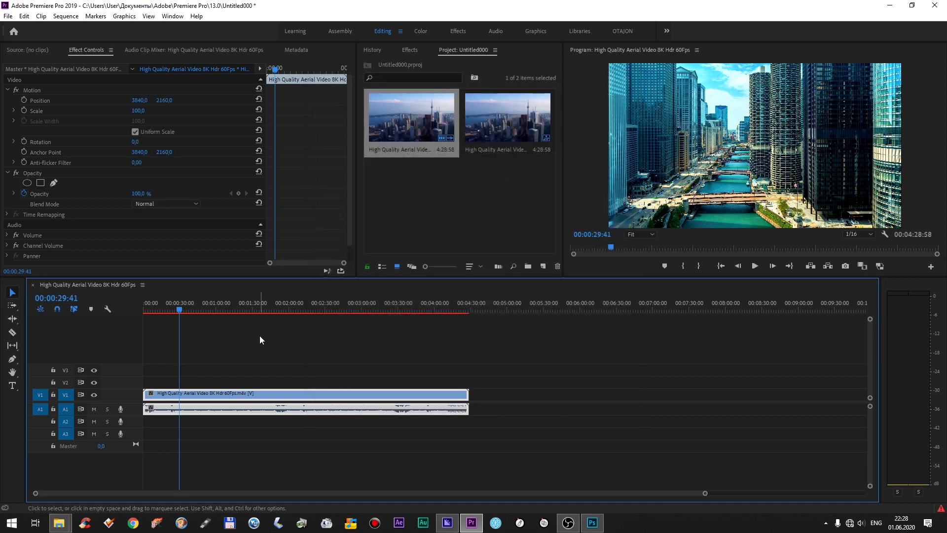
Scrub the sequence on the original media, turn proxies back on and scrub again to compare
click(285, 310)
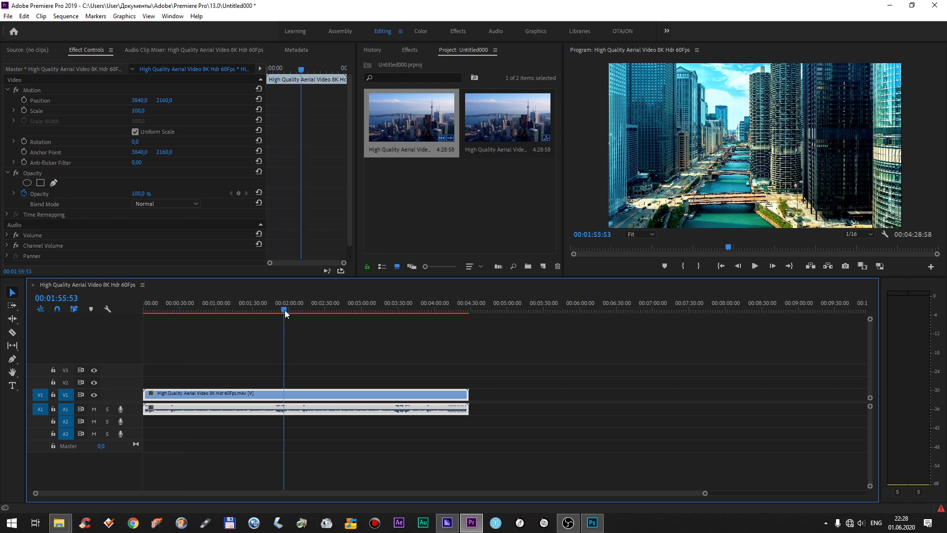
drag(286, 310, 375, 311)
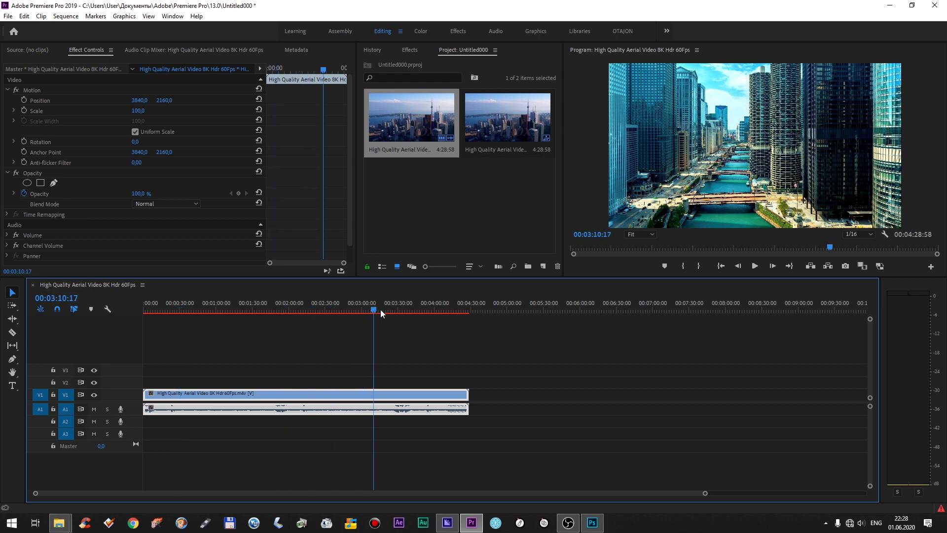
click(880, 266)
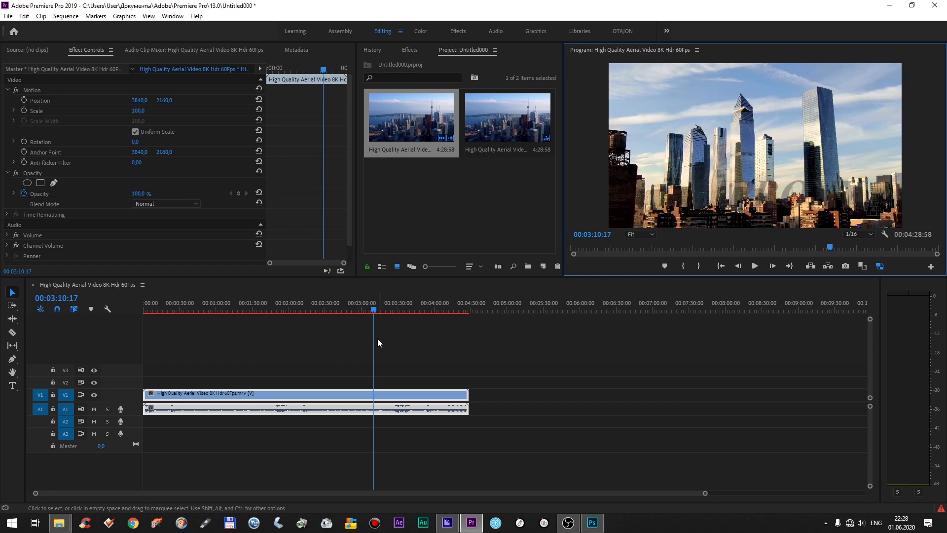
drag(374, 311, 272, 321)
Set the playback resolution to Full and scrub through the sequence with proxies enabled, returning to near its start
click(863, 232)
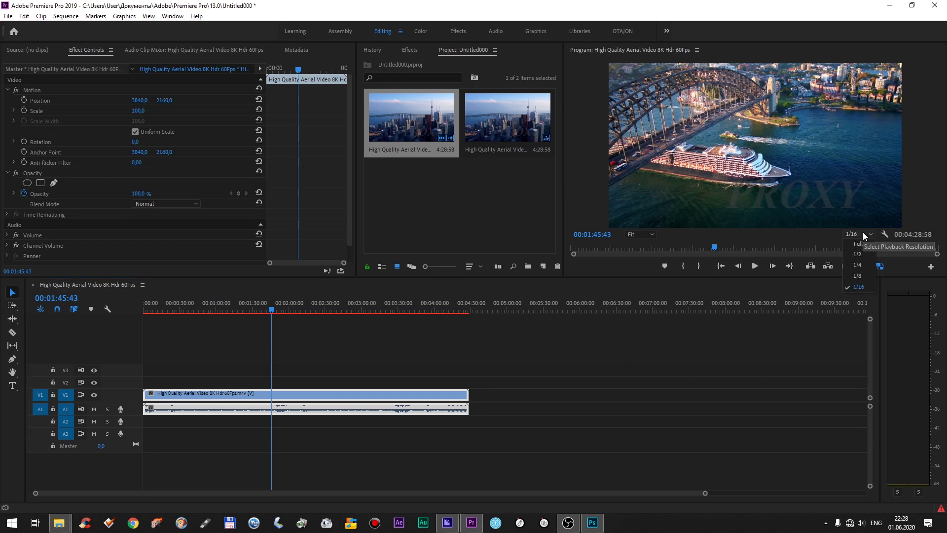
click(864, 243)
drag(292, 303, 438, 300)
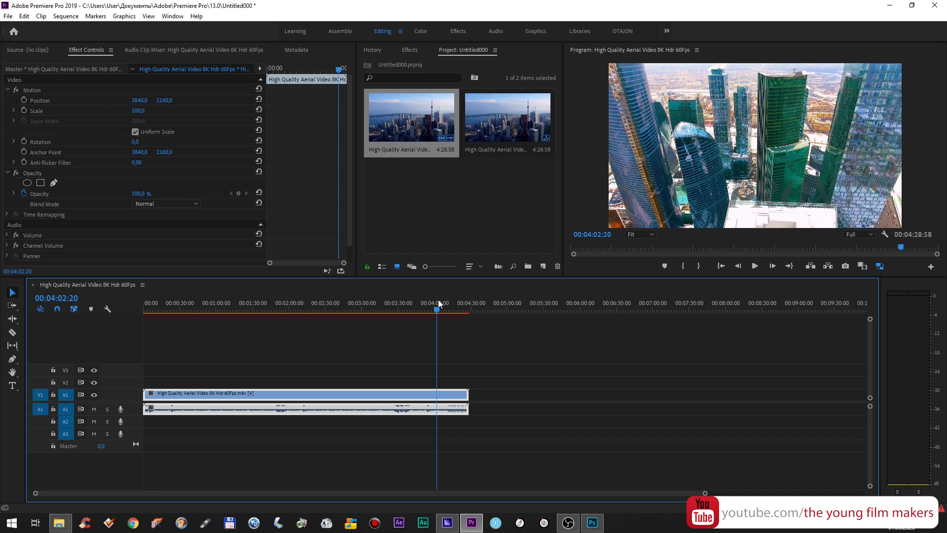
drag(438, 300, 137, 321)
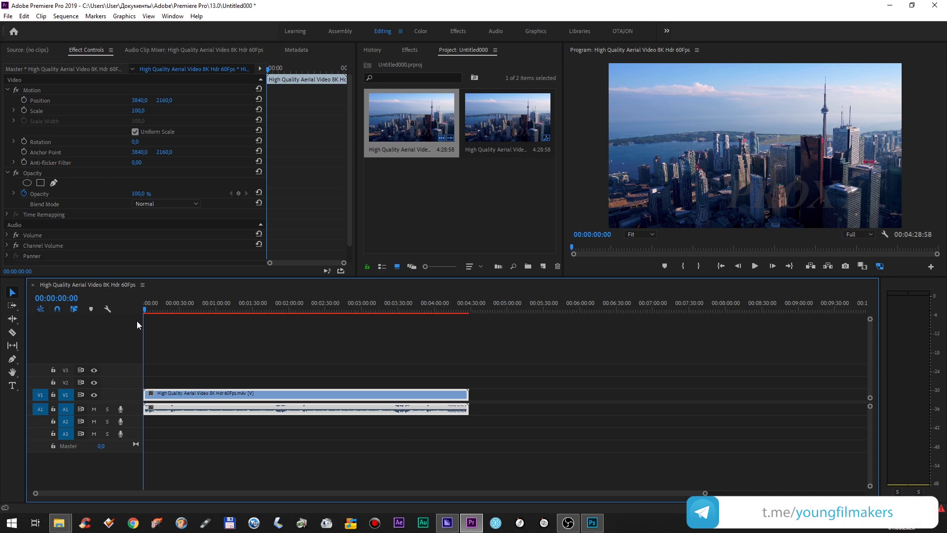
click(164, 307)
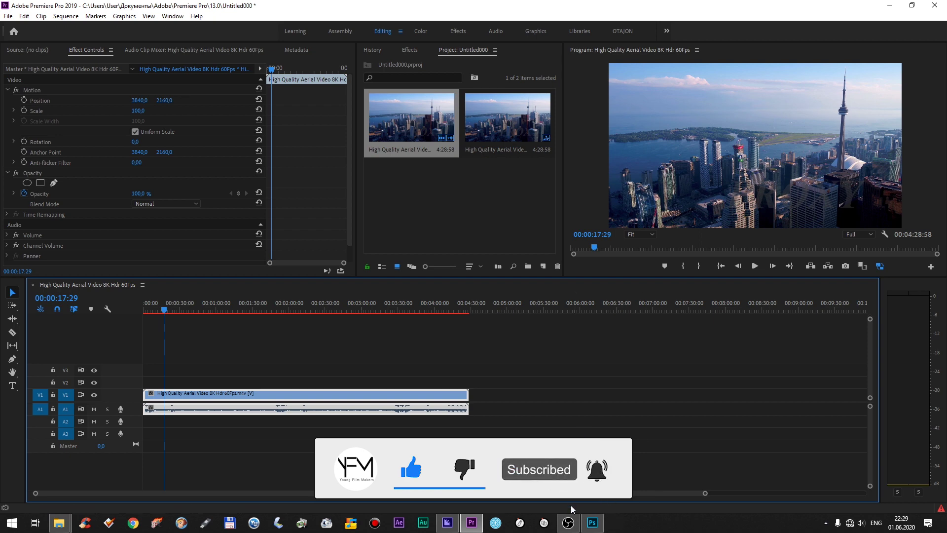
click(568, 523)
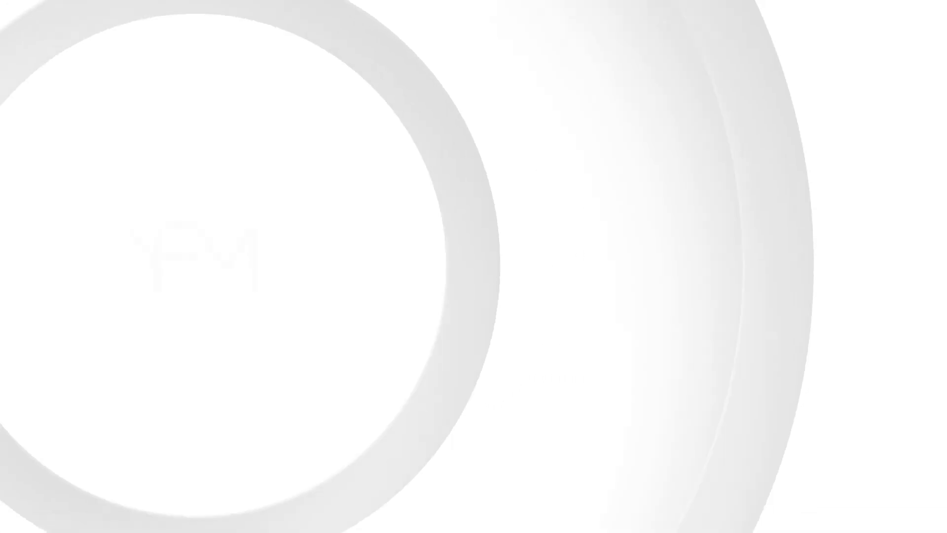